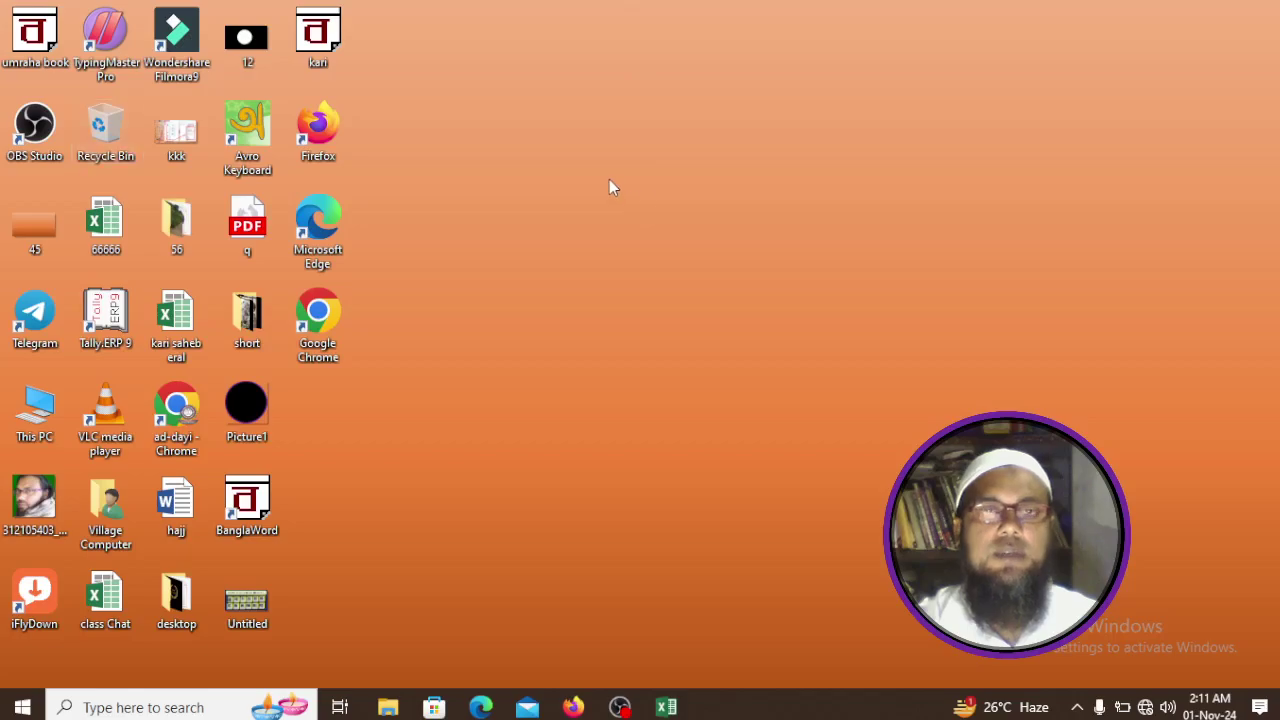
{"action": "right_click", "coordinate": [609, 179]}
{"action": "left_click", "coordinate": [662, 238]}
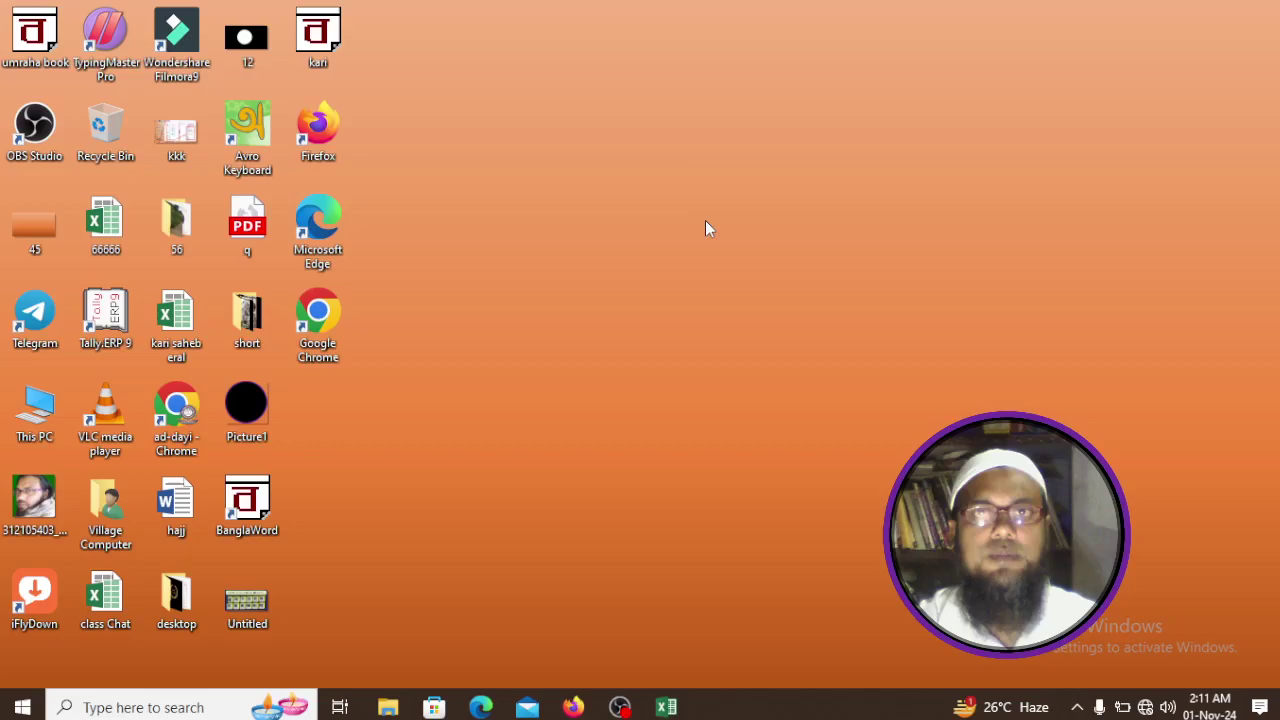
Search Windows for "sys", open System Information and maximize its window
{"action": "left_click", "coordinate": [113, 708]}
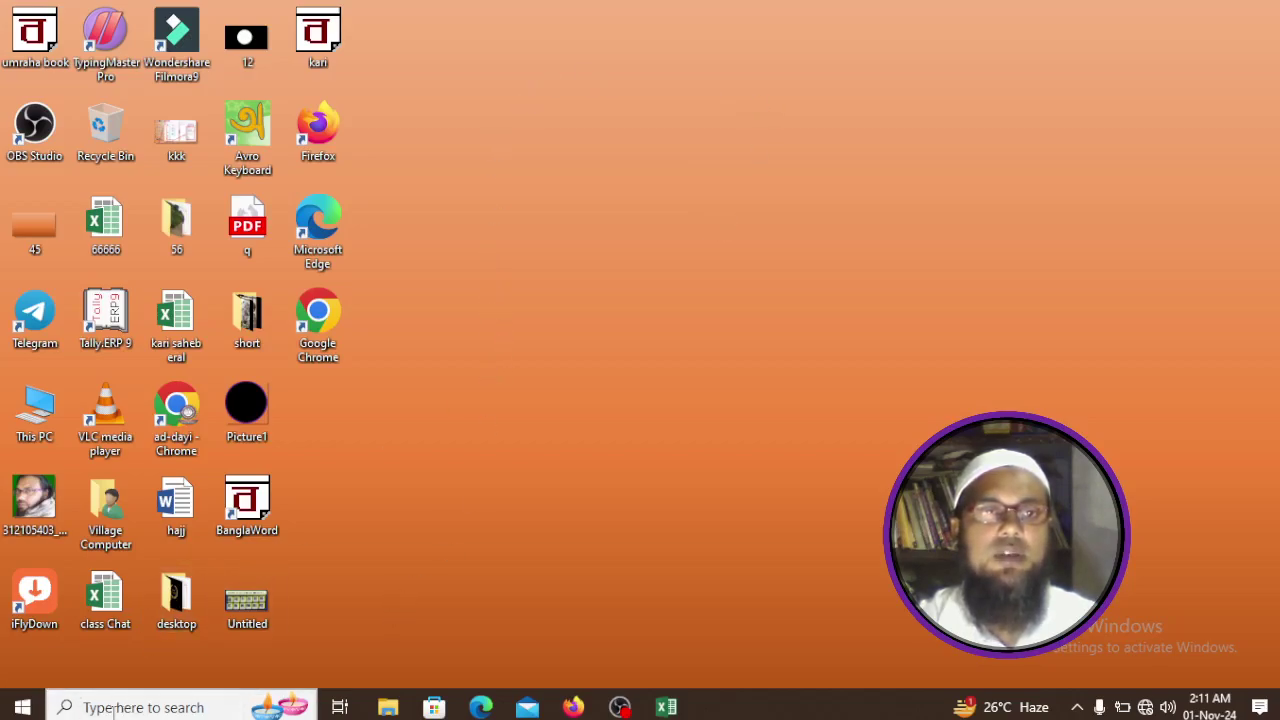
{"action": "type", "text": "s"}
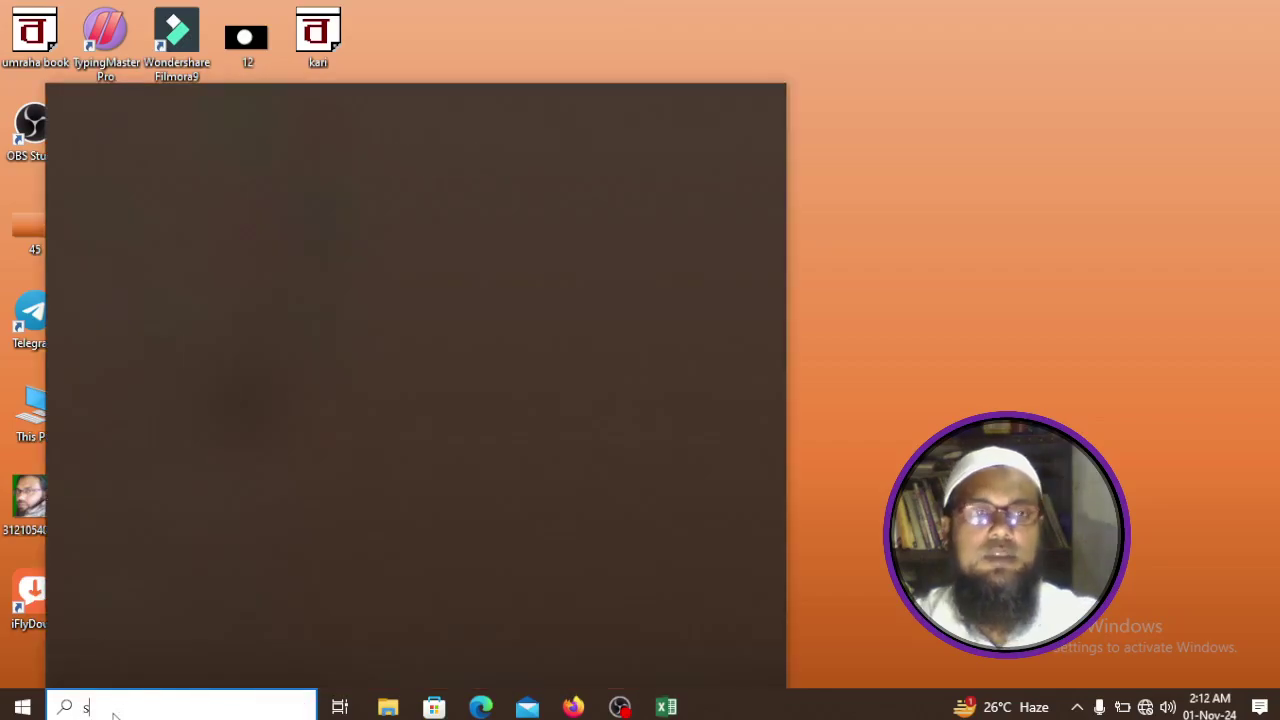
{"action": "type", "text": "ys"}
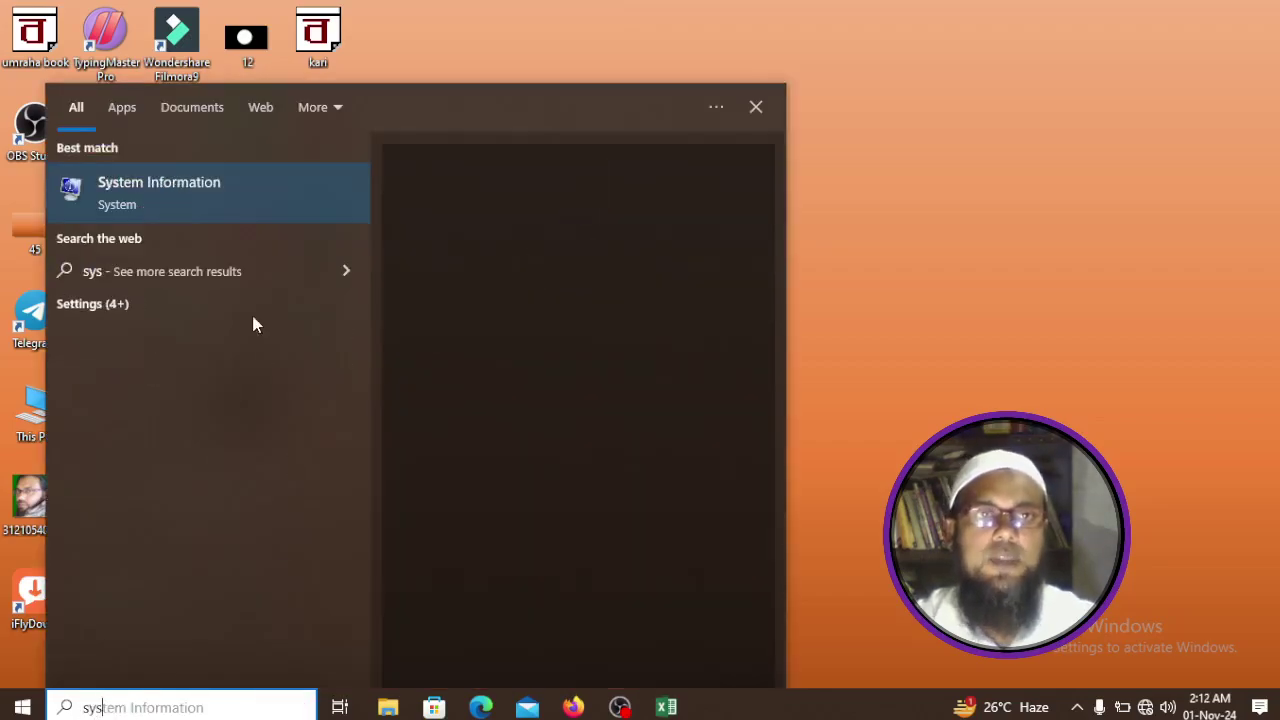
{"action": "left_click", "coordinate": [166, 195]}
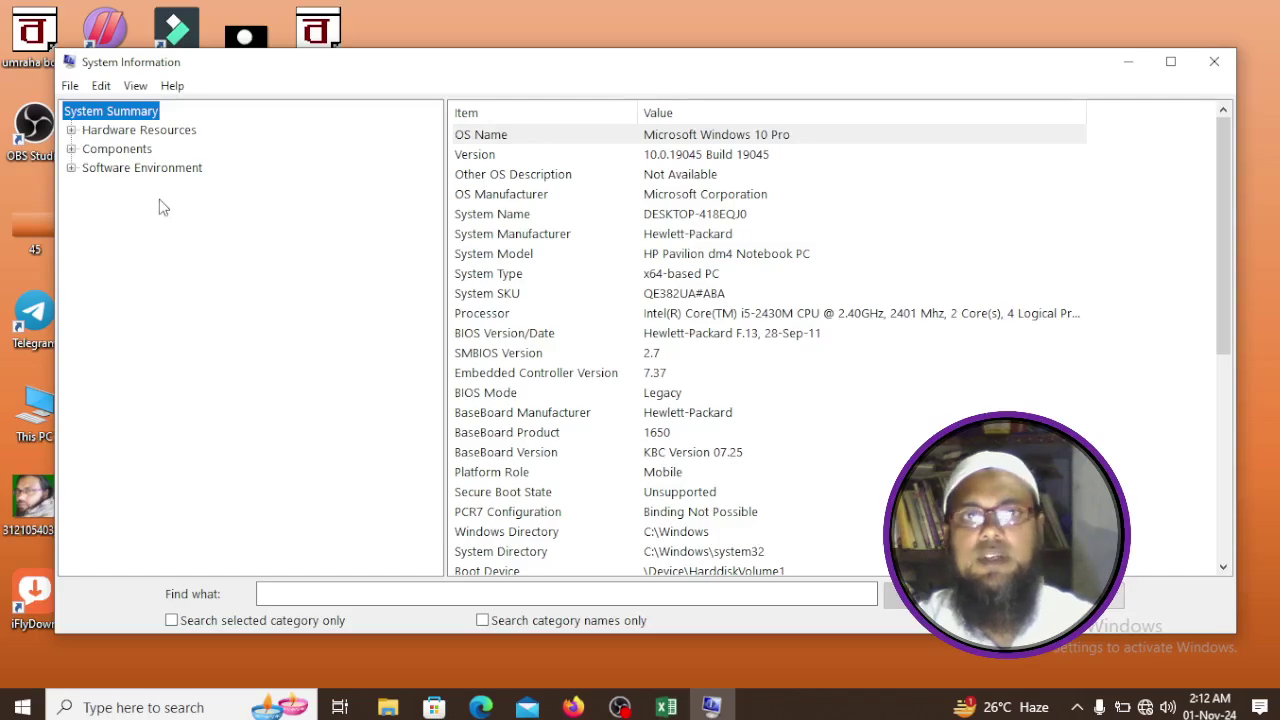
{"action": "left_click", "coordinate": [1172, 62]}
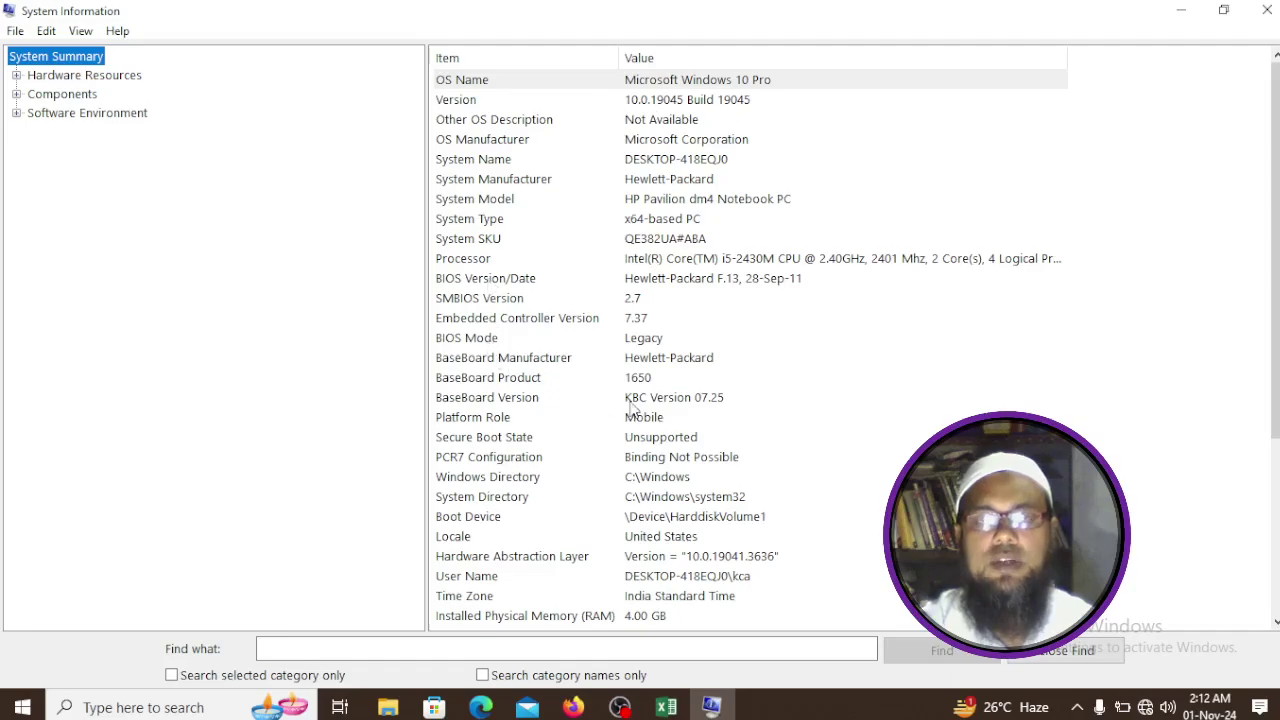
Examine the operating system and BIOS entries in the System Summary, ending on the OS Name entry
{"action": "left_click", "coordinate": [447, 285]}
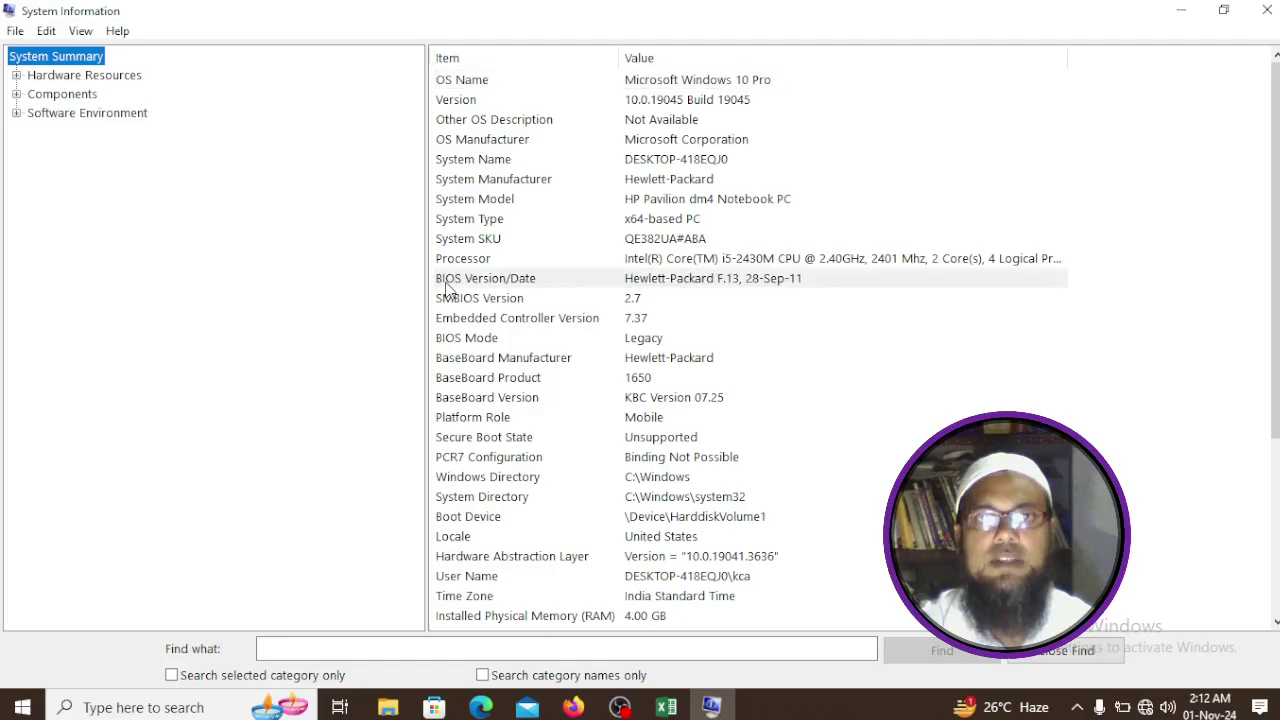
{"action": "left_click", "coordinate": [670, 84]}
{"action": "left_click", "coordinate": [670, 100]}
{"action": "left_click", "coordinate": [667, 119]}
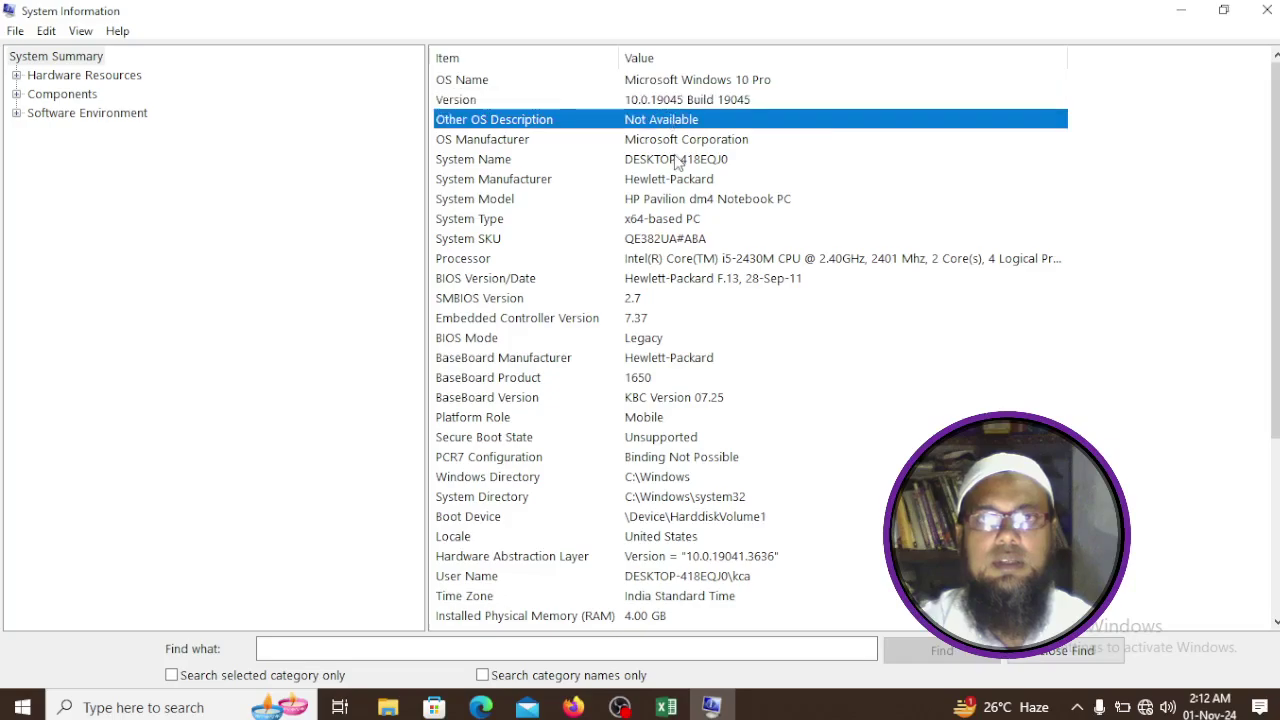
{"action": "left_click", "coordinate": [678, 140]}
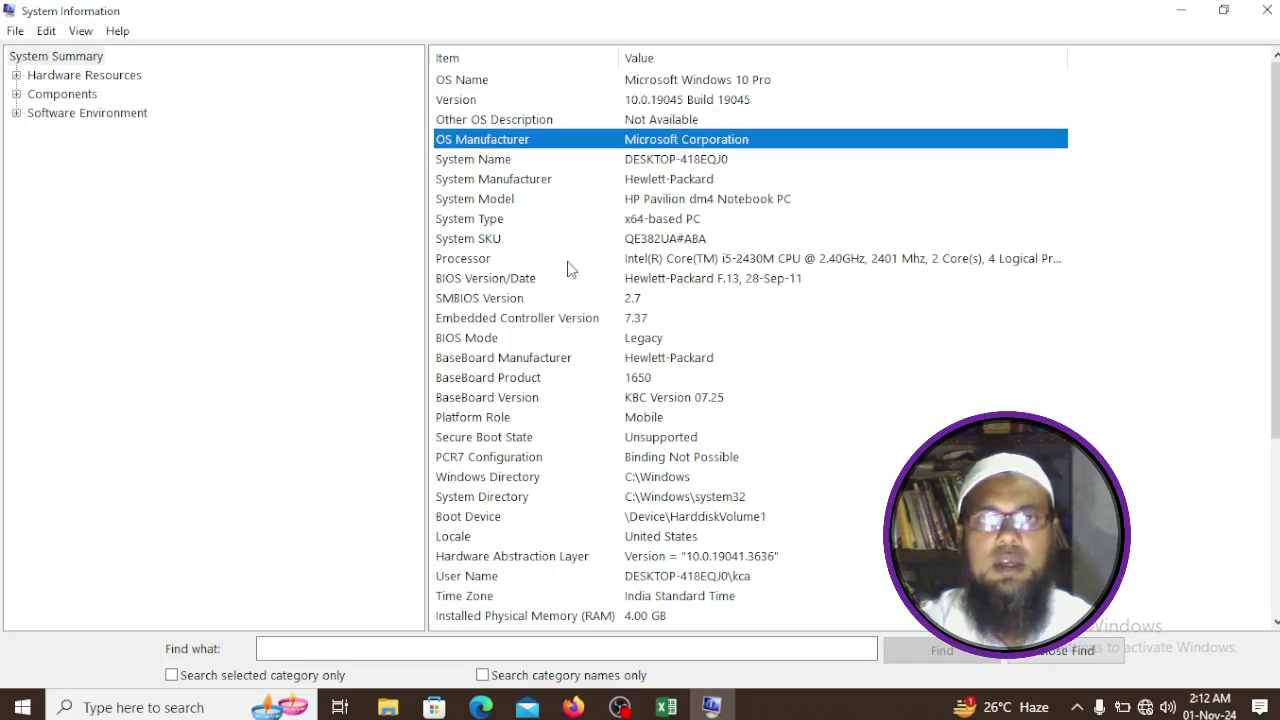
{"action": "left_click", "coordinate": [456, 282]}
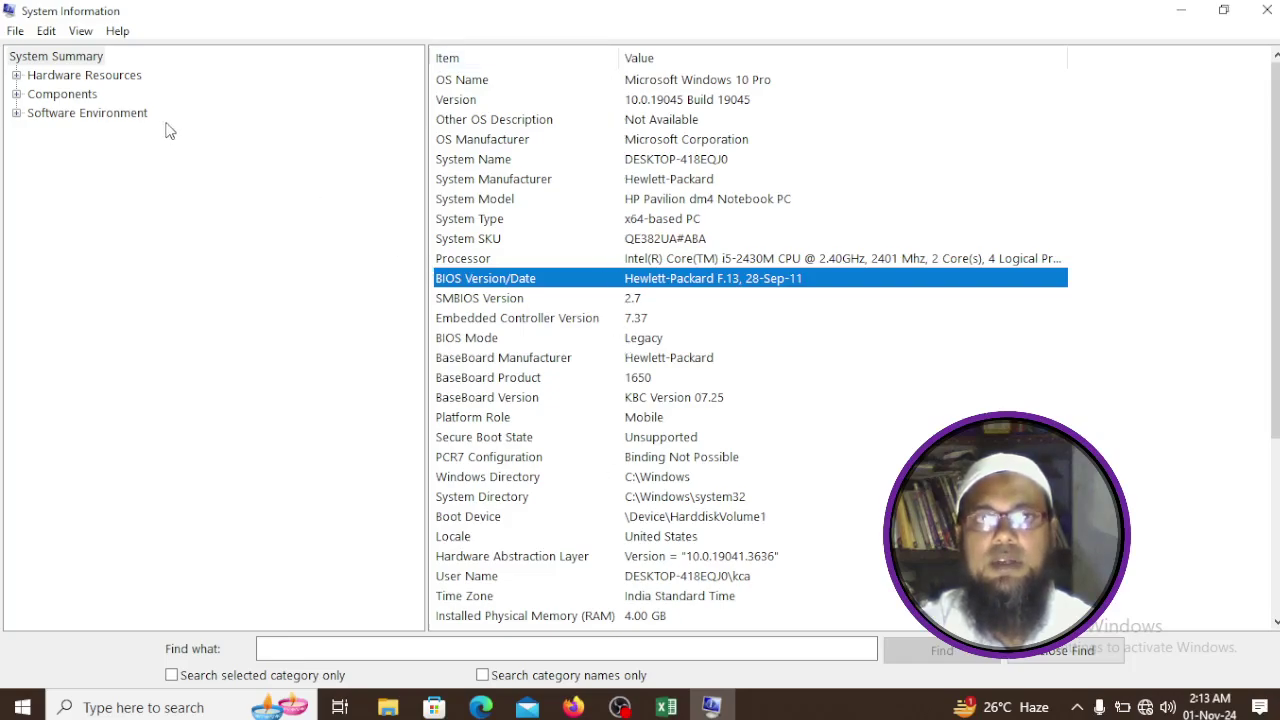
{"action": "left_click", "coordinate": [79, 58]}
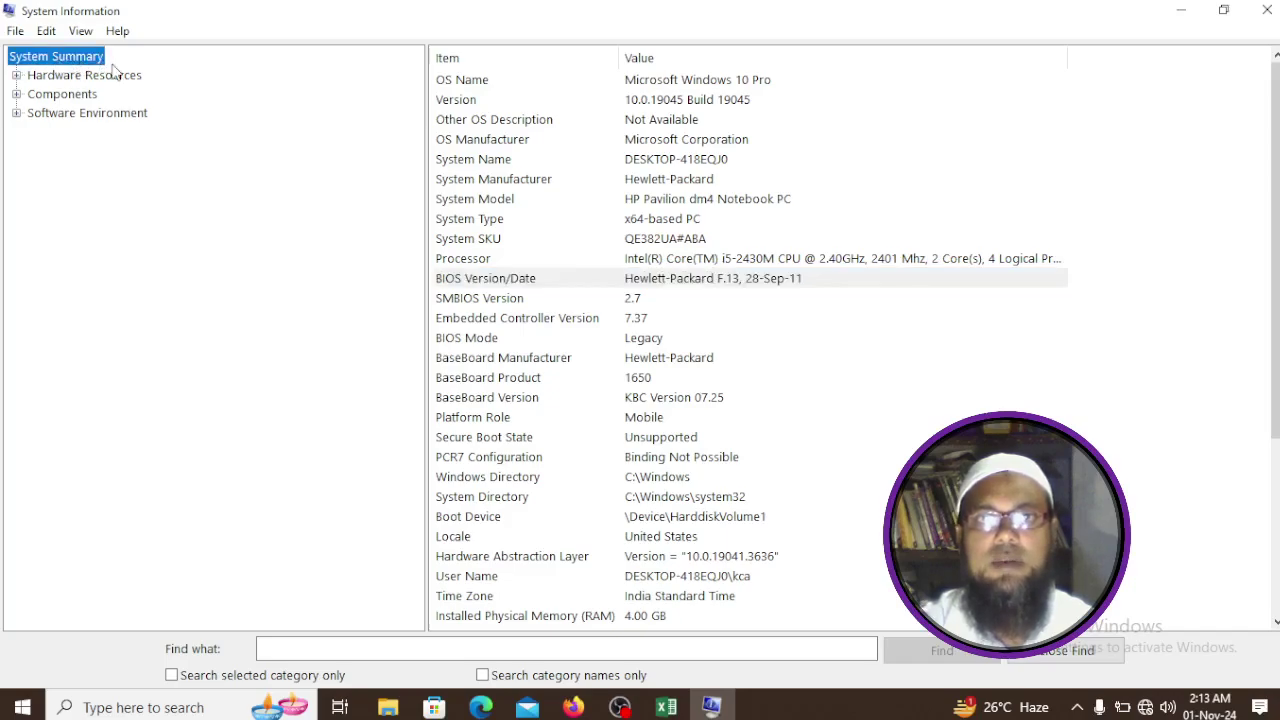
{"action": "left_click", "coordinate": [452, 87]}
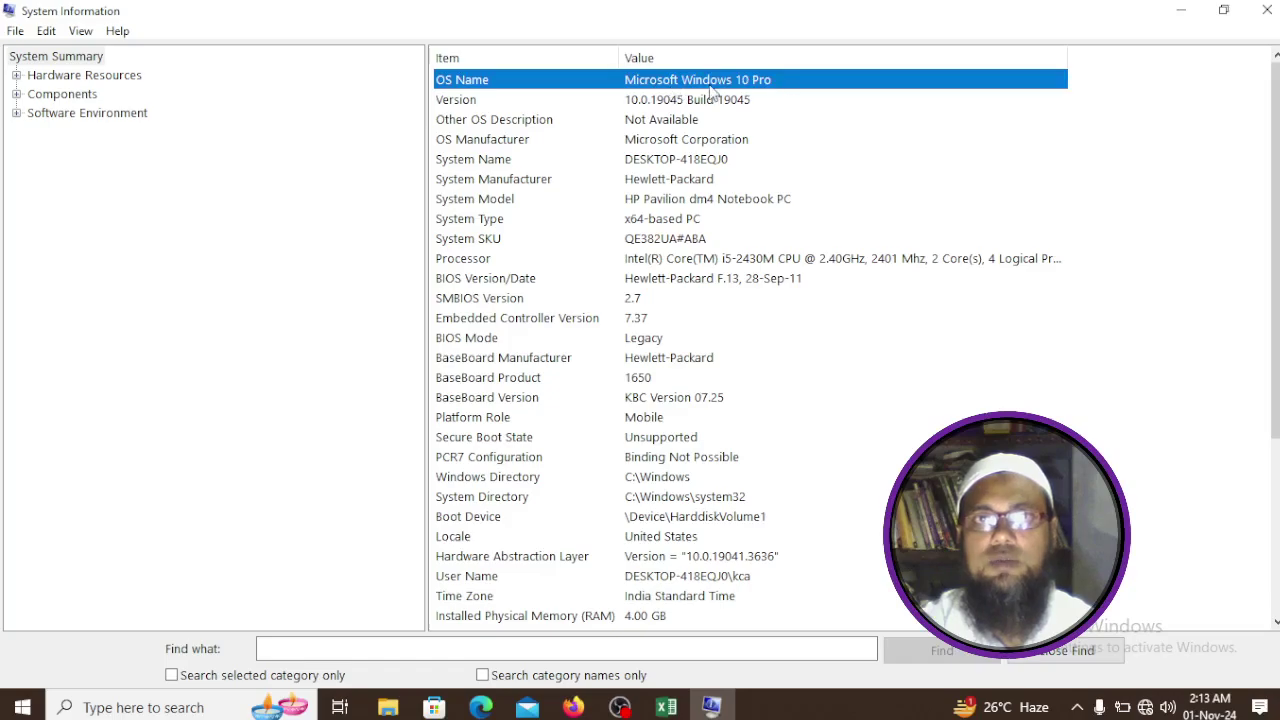
Minimize System Information, check the Windows edition in the properties of This PC, and close Settings
{"action": "left_click", "coordinate": [1185, 11]}
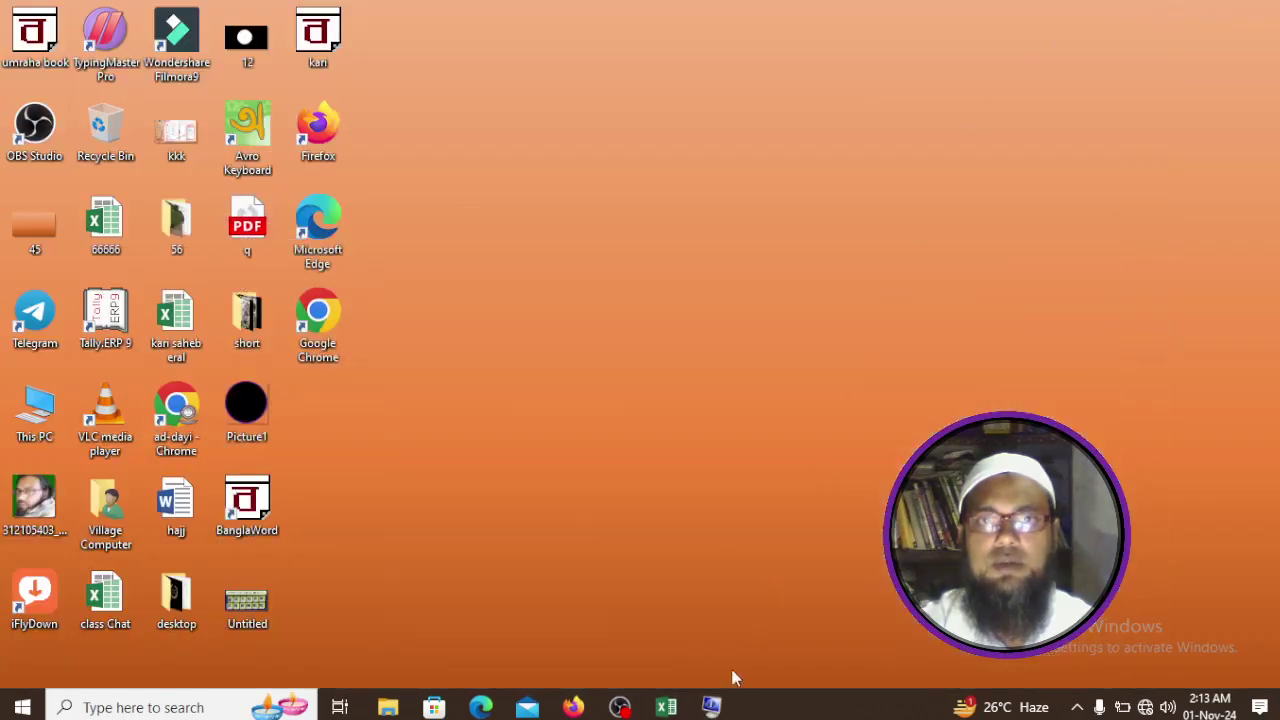
{"action": "right_click", "coordinate": [38, 426]}
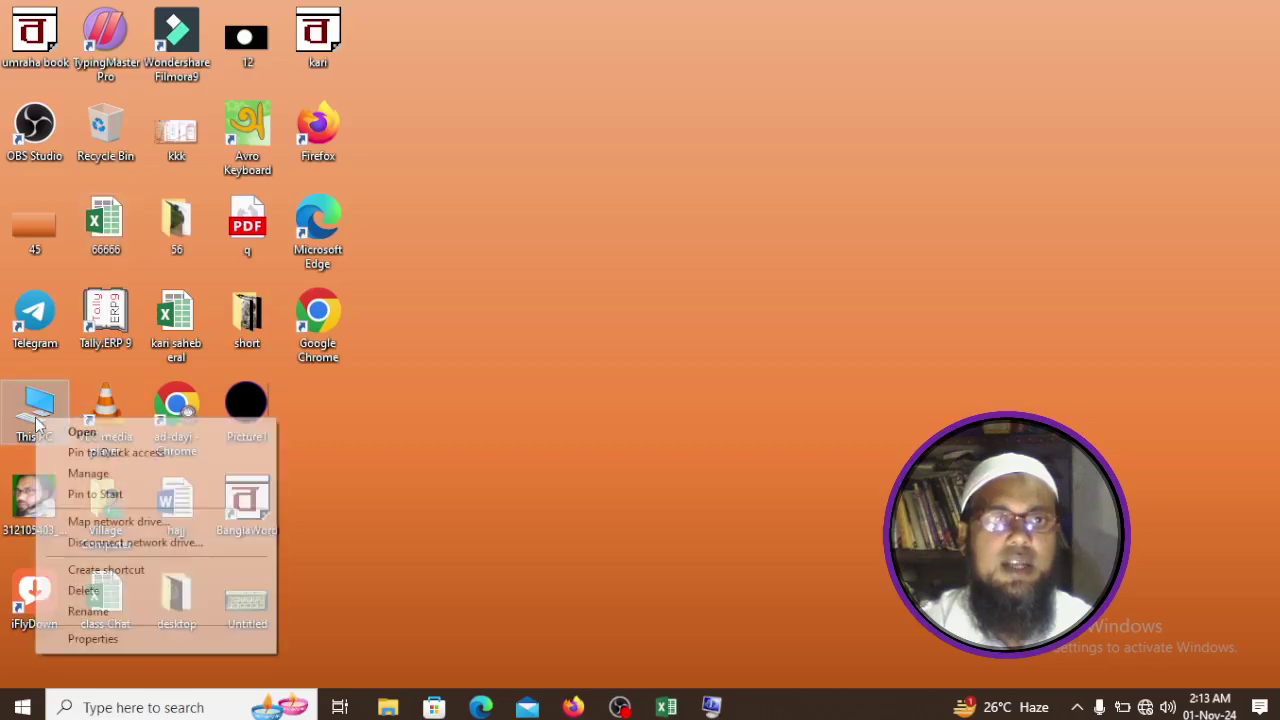
{"action": "left_click", "coordinate": [93, 638]}
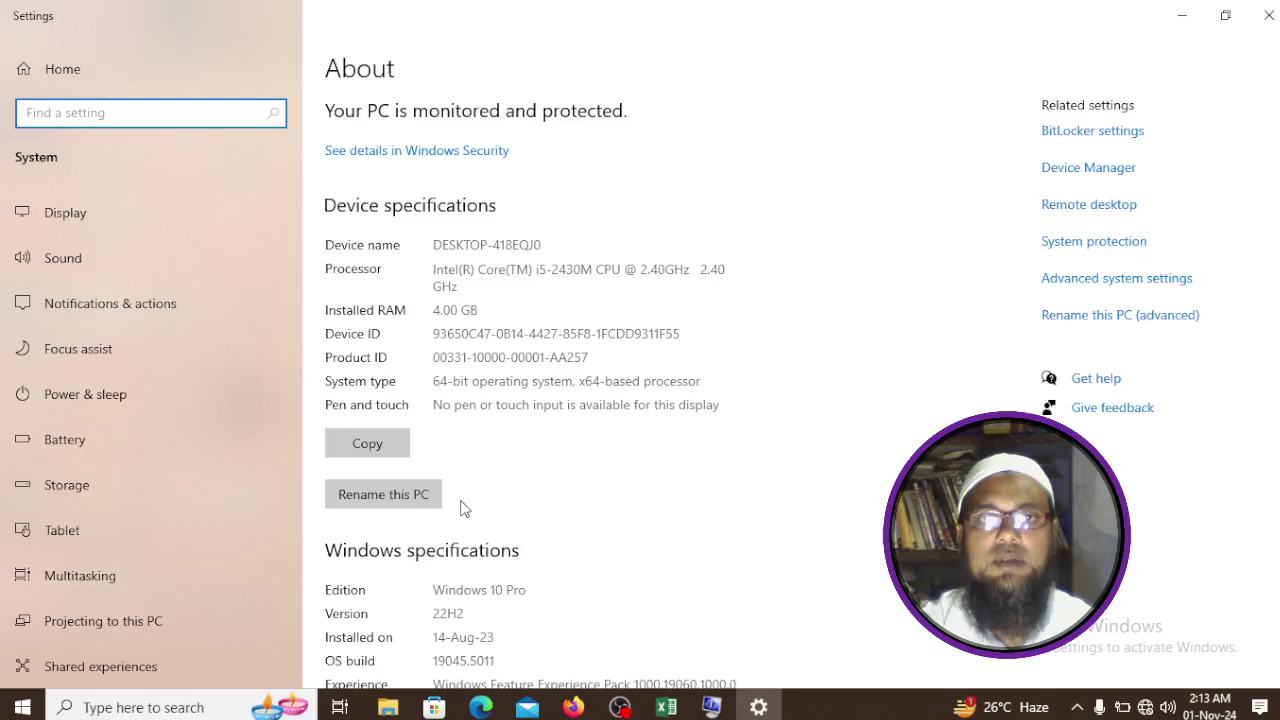
{"action": "scroll", "coordinate": [481, 543], "scroll_direction": "down", "scroll_amount": 2}
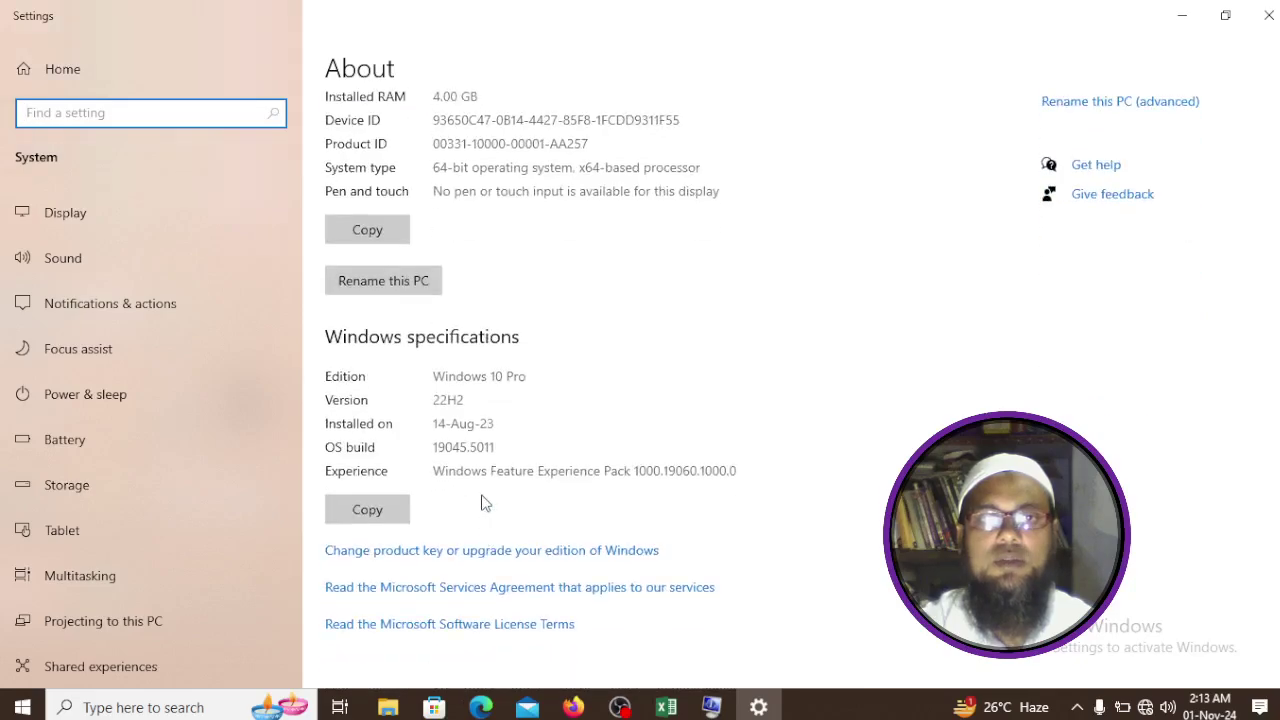
{"action": "left_click_drag", "start_coordinate": [546, 376], "coordinate": [420, 378]}
{"action": "left_click", "coordinate": [537, 378]}
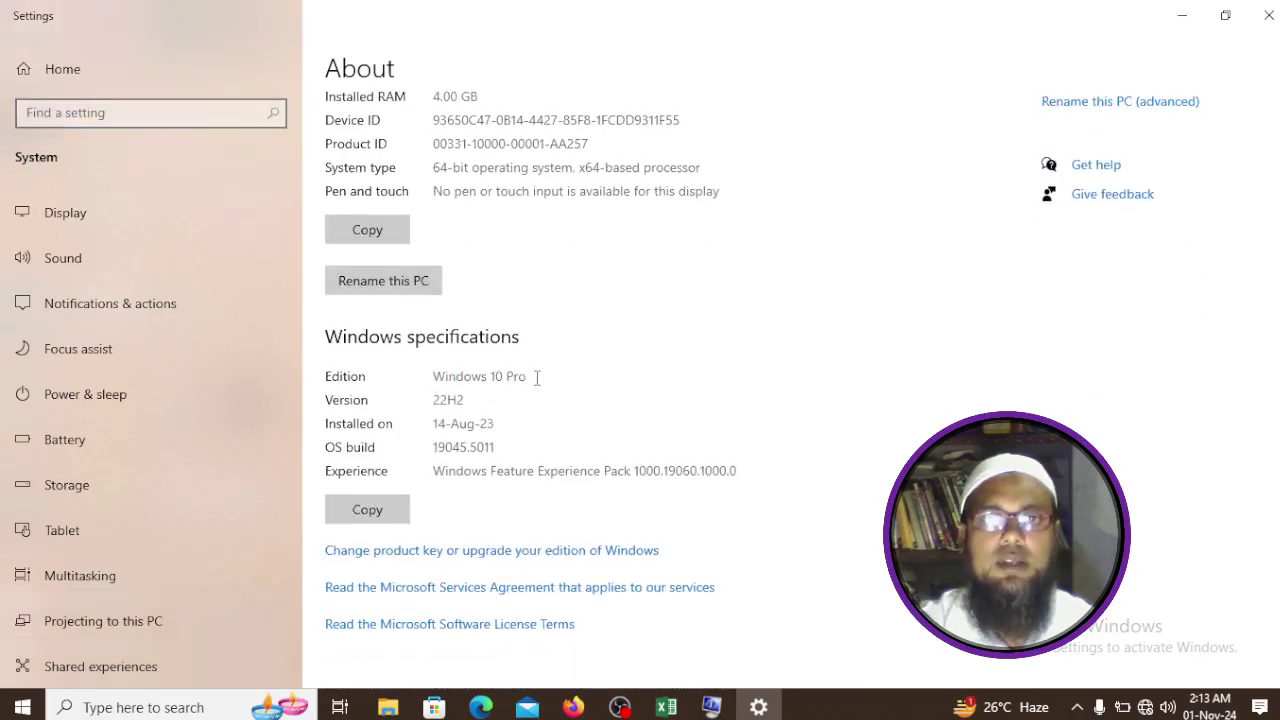
{"action": "left_click", "coordinate": [1268, 15]}
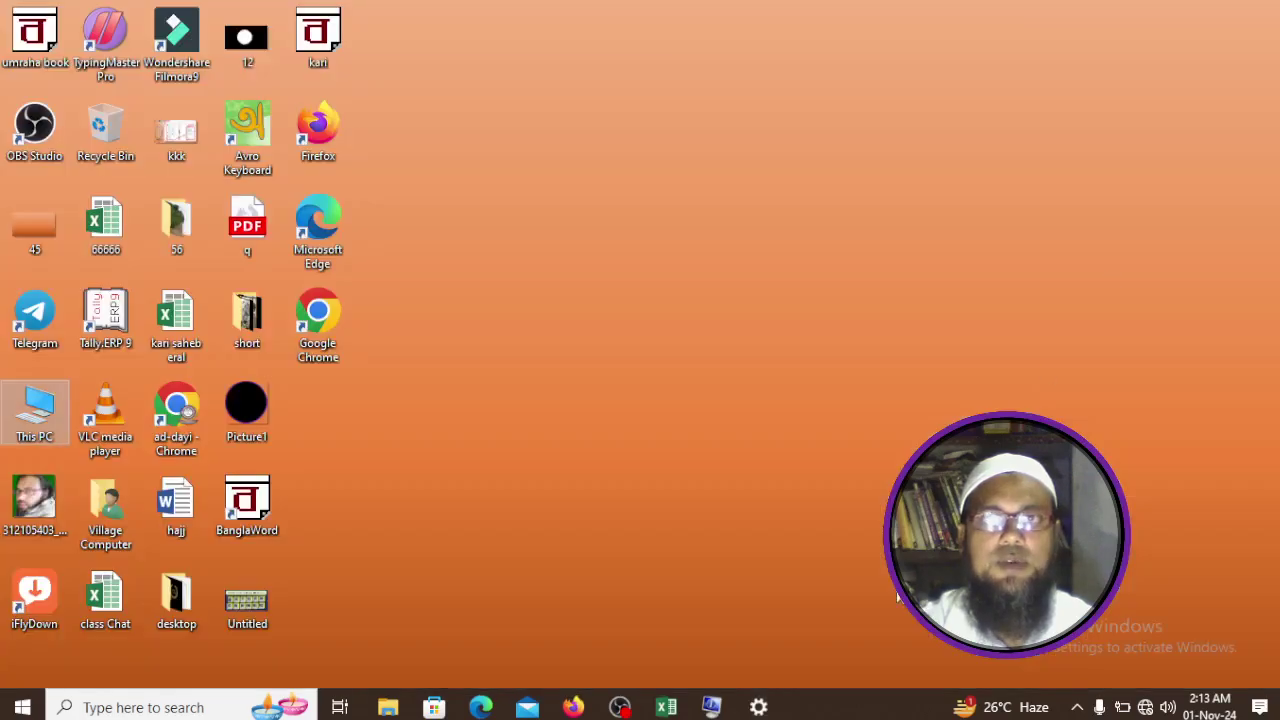
Return to System Information, review the entries from Version down to System Model, and close the window
{"action": "left_click", "coordinate": [716, 707]}
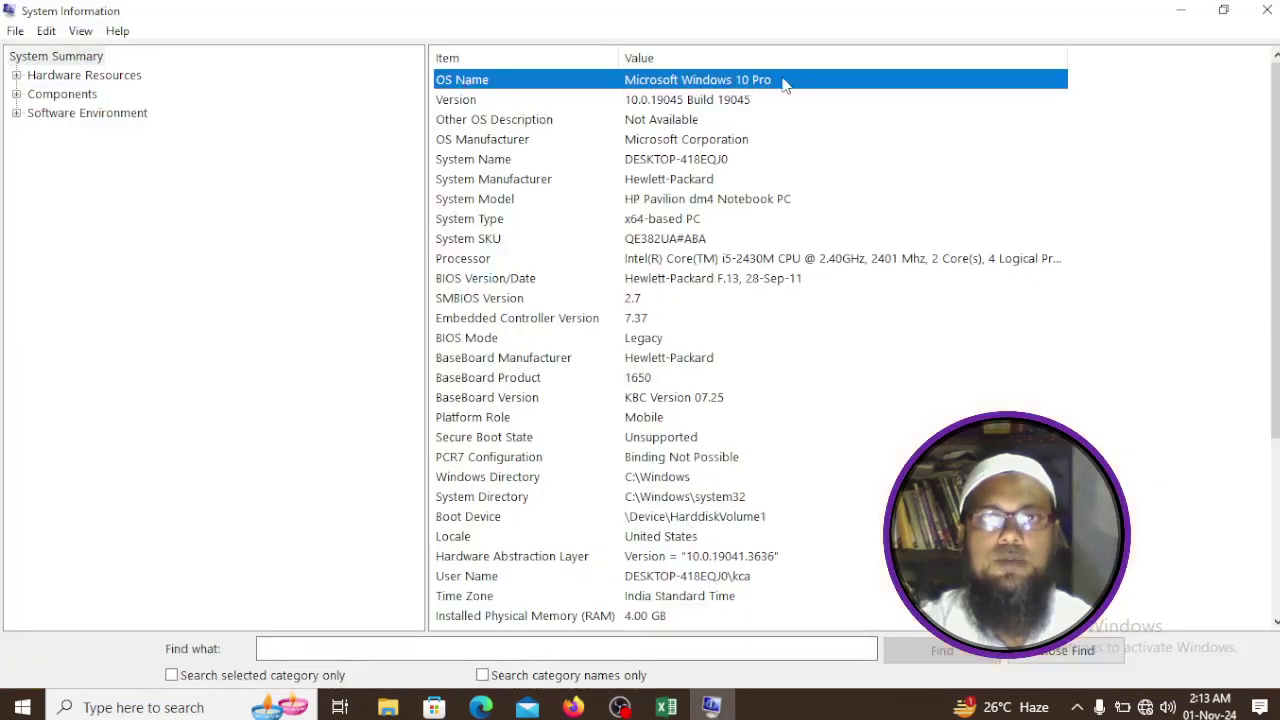
{"action": "left_click", "coordinate": [711, 104]}
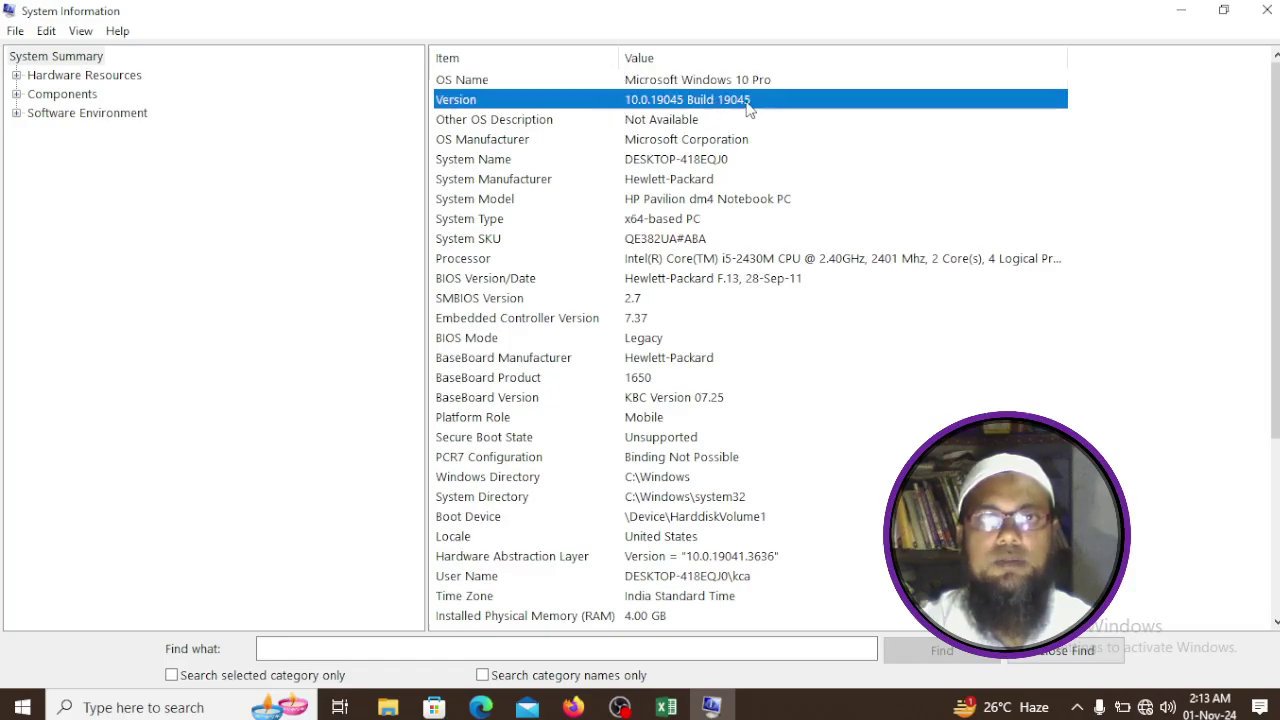
{"action": "left_click", "coordinate": [657, 121]}
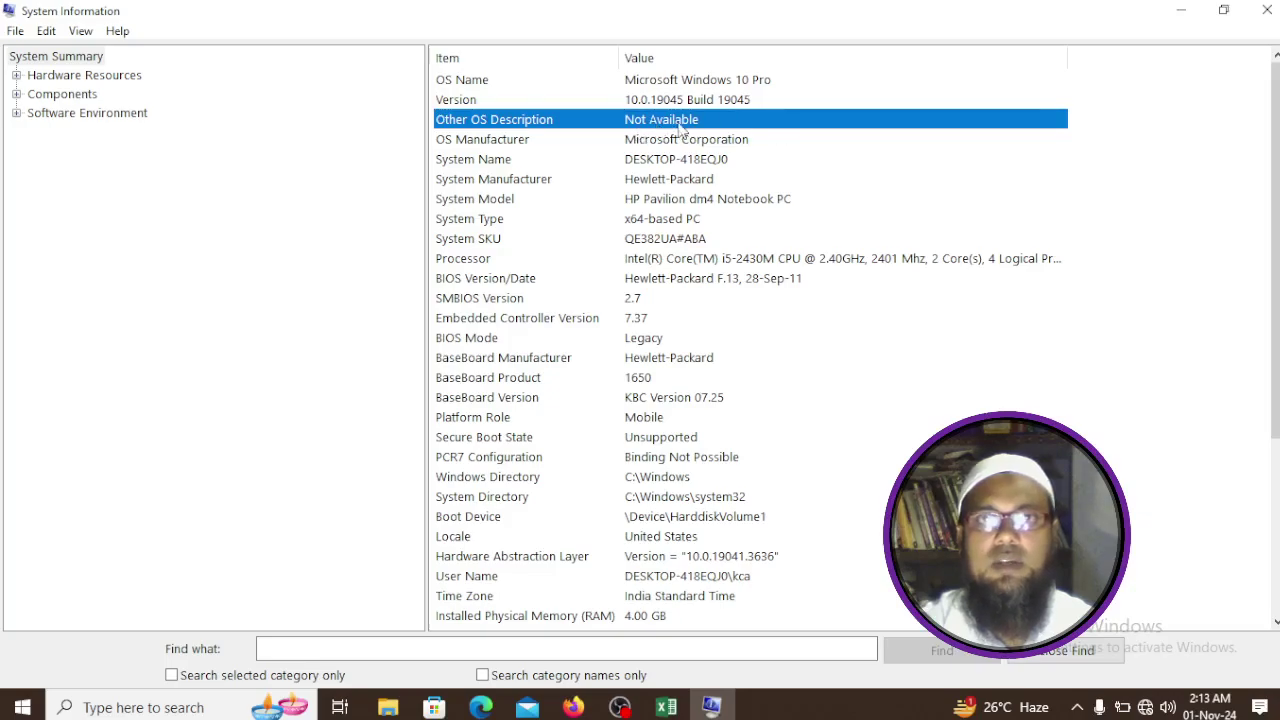
{"action": "left_click", "coordinate": [688, 142]}
{"action": "left_click", "coordinate": [687, 162]}
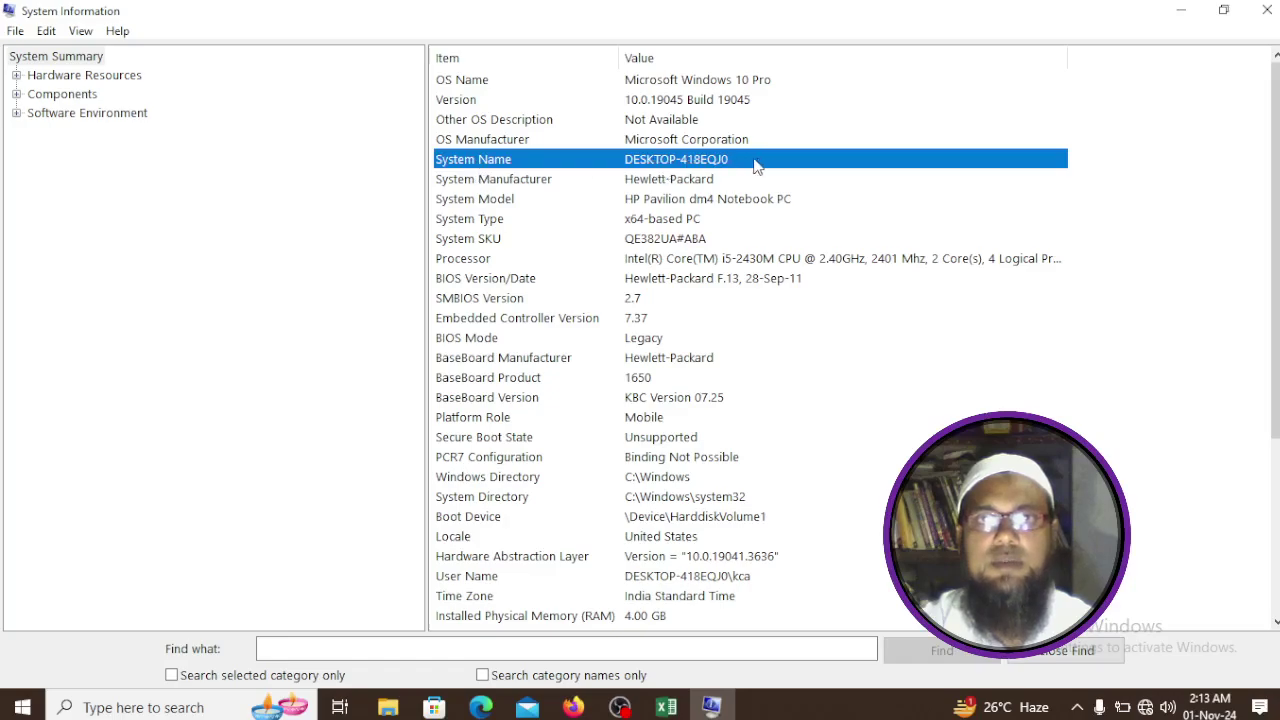
{"action": "left_click", "coordinate": [670, 203]}
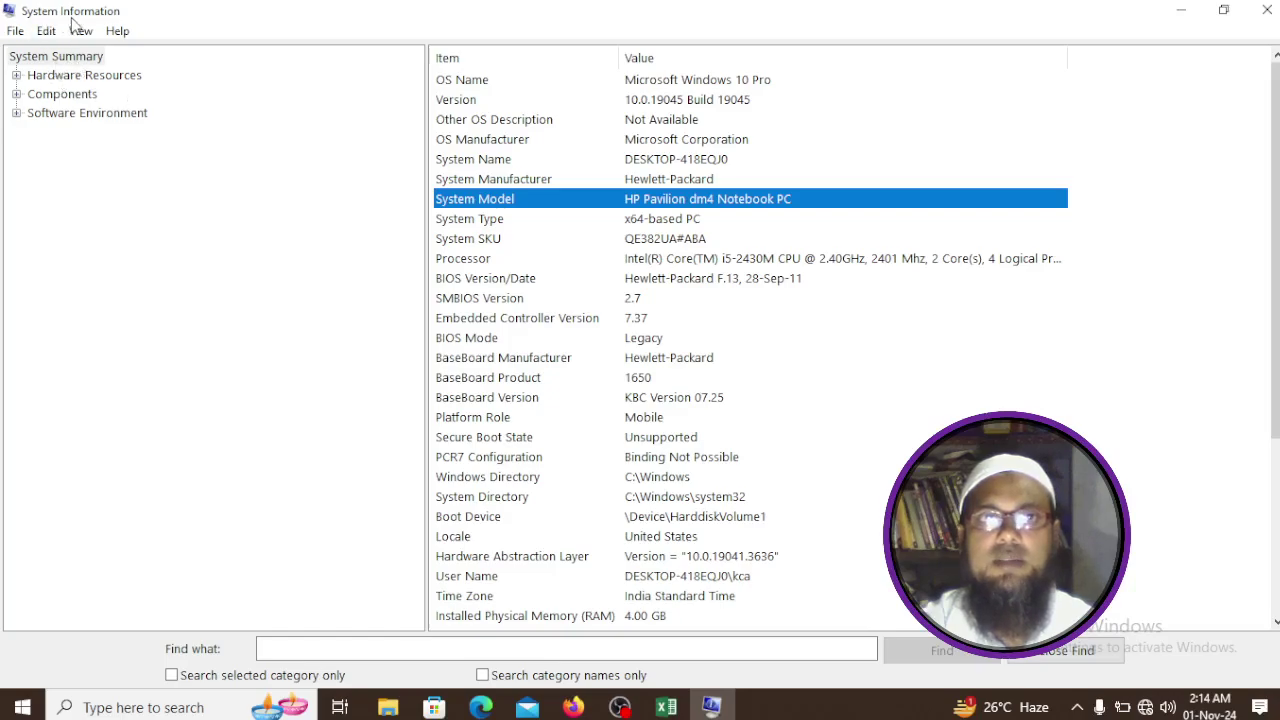
{"action": "left_click", "coordinate": [1266, 10]}
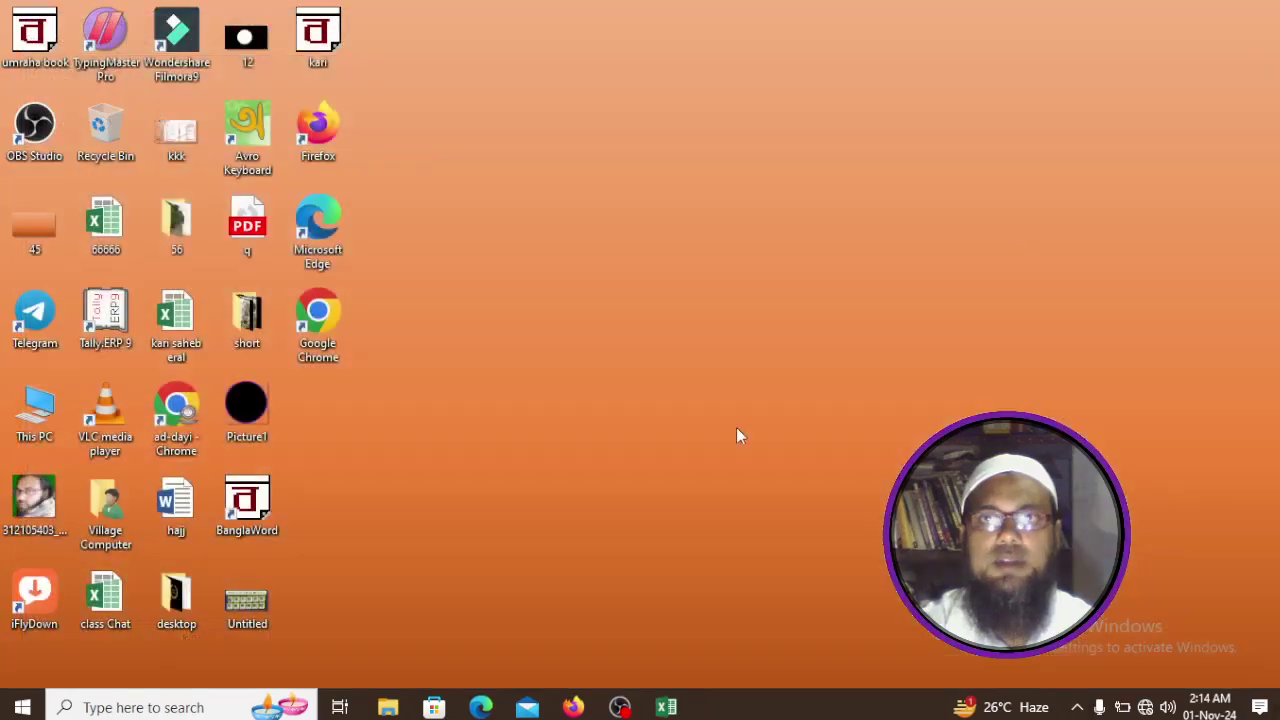
Reopen System Information by searching Windows for "sy" and maximize its window
{"action": "left_click", "coordinate": [176, 706]}
{"action": "type", "text": "s"}
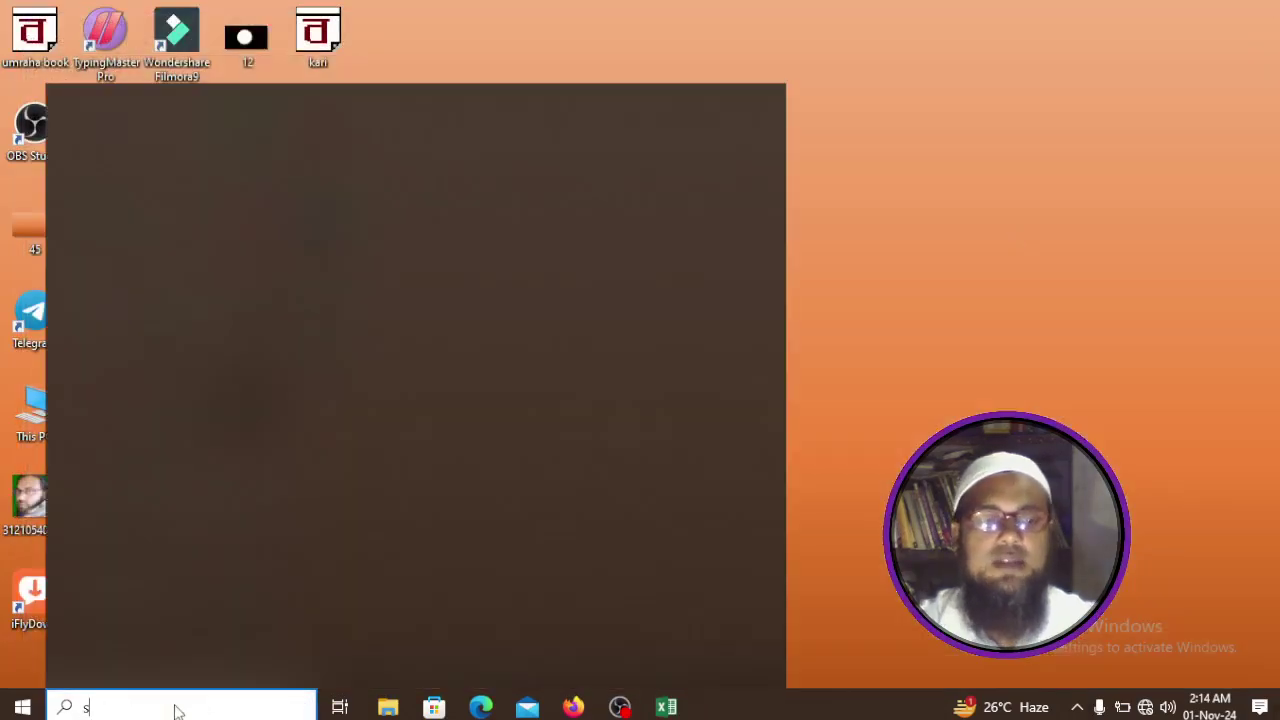
{"action": "type", "text": "y"}
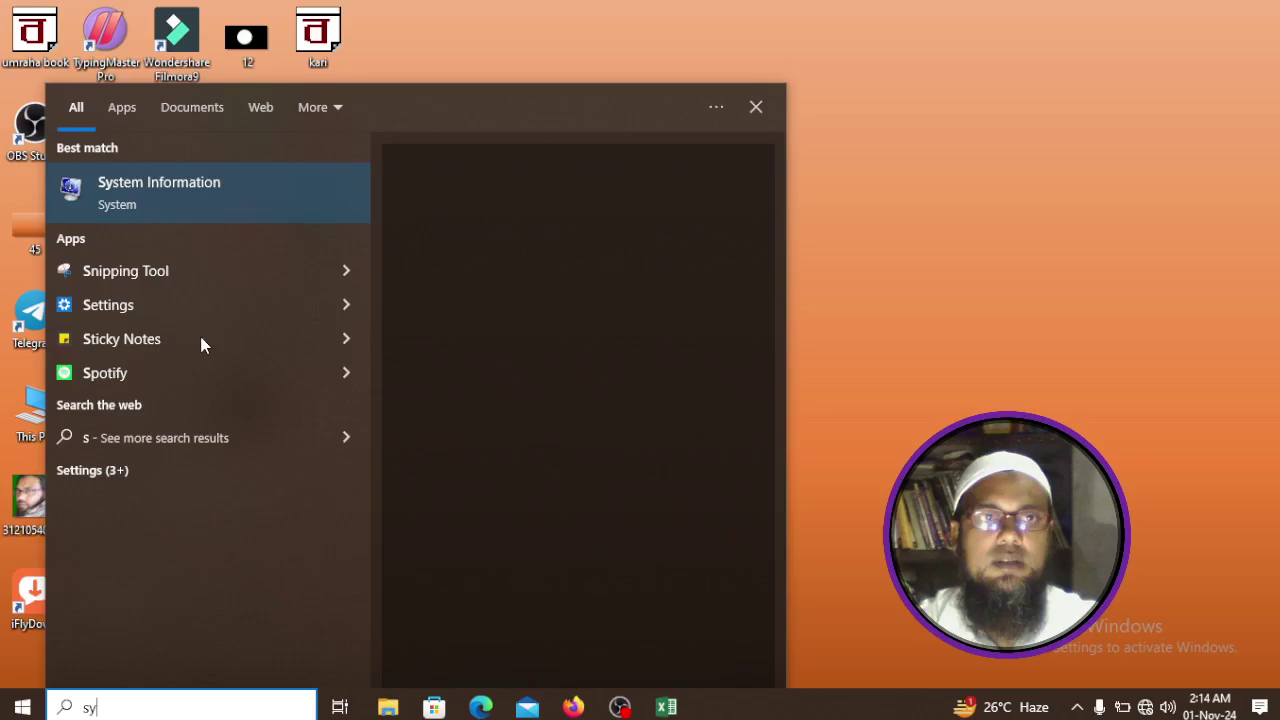
{"action": "left_click", "coordinate": [159, 196]}
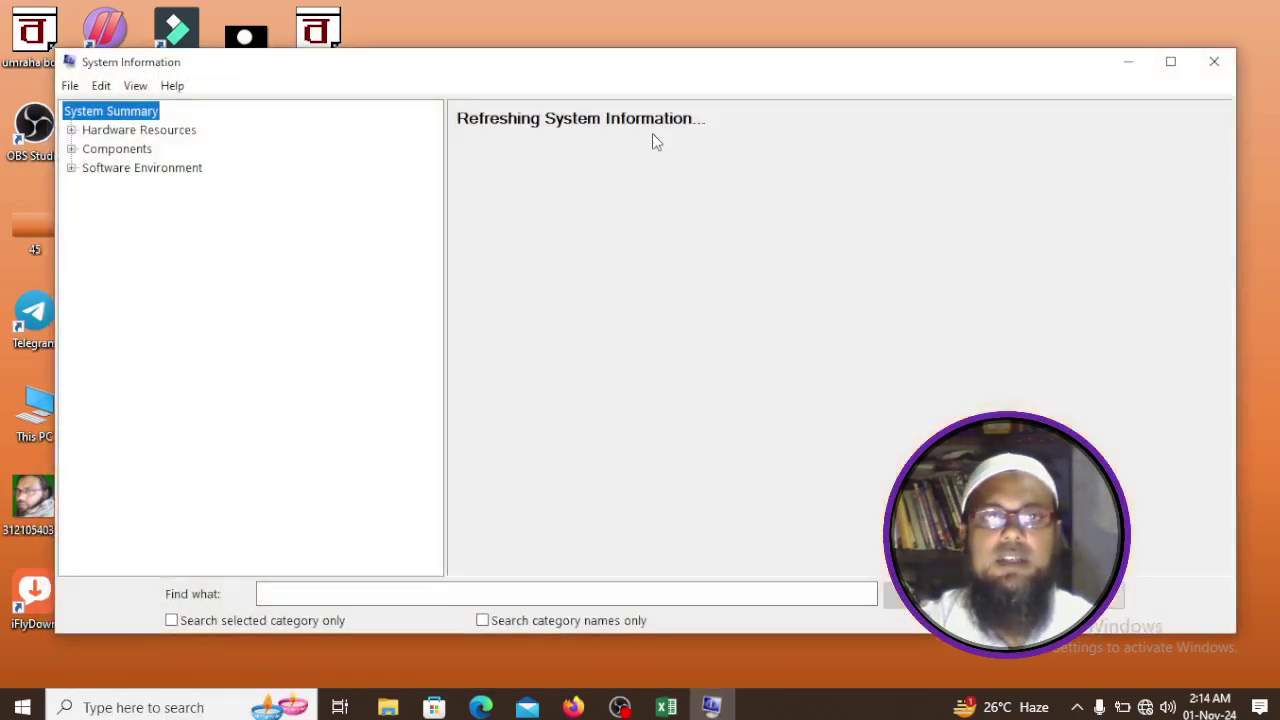
{"action": "left_click", "coordinate": [1168, 64]}
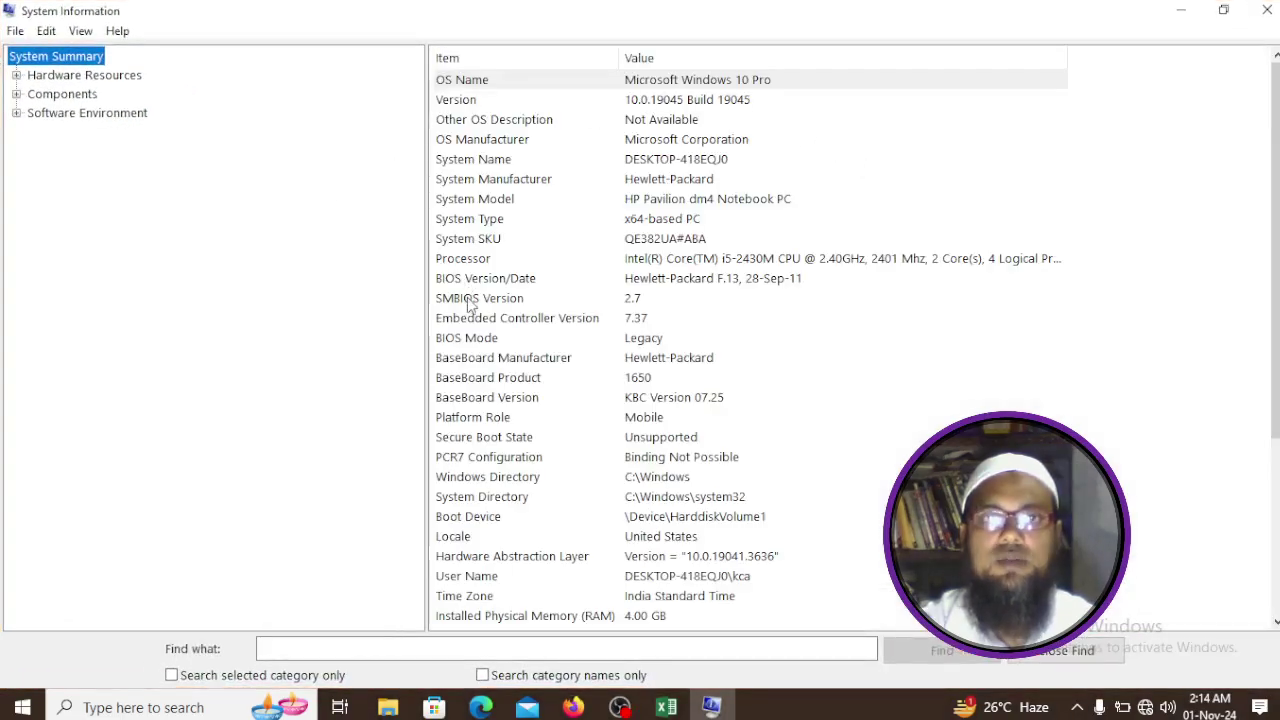
Examine the System Model, System Type, System SKU, Processor and Installed Physical Memory (RAM) entries in the System Summary
{"action": "left_click", "coordinate": [476, 203]}
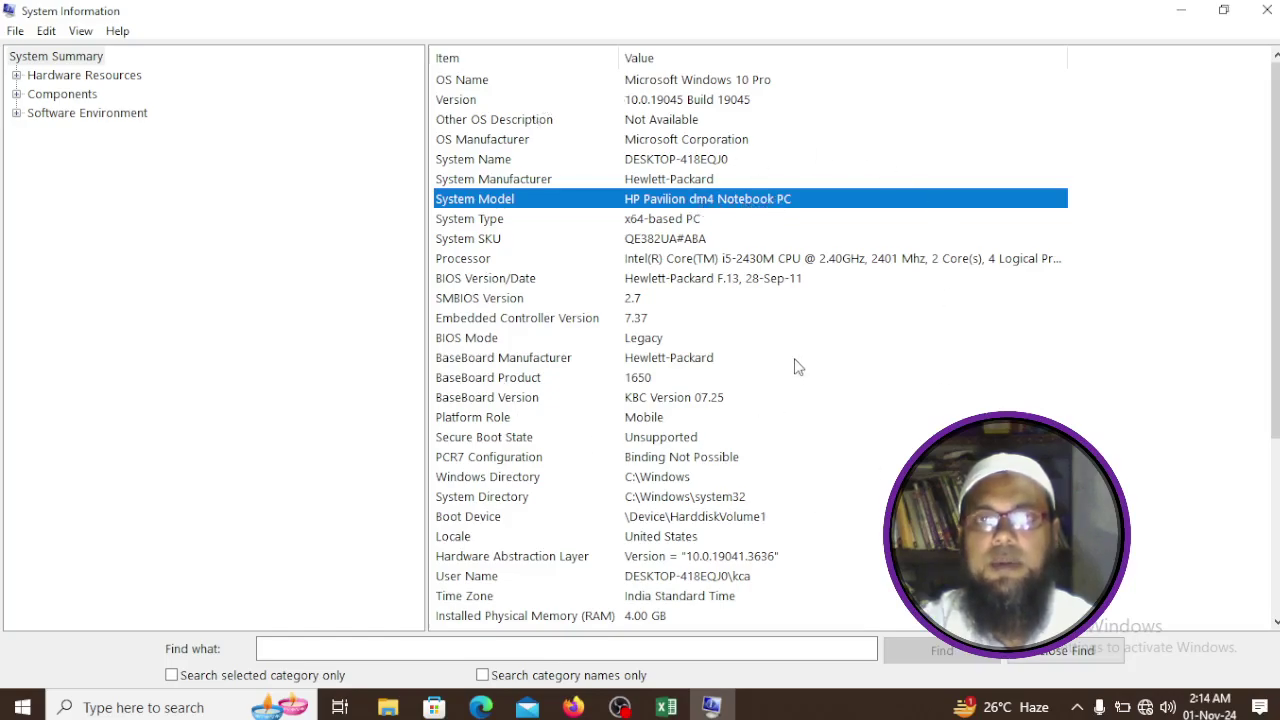
{"action": "left_click", "coordinate": [466, 222]}
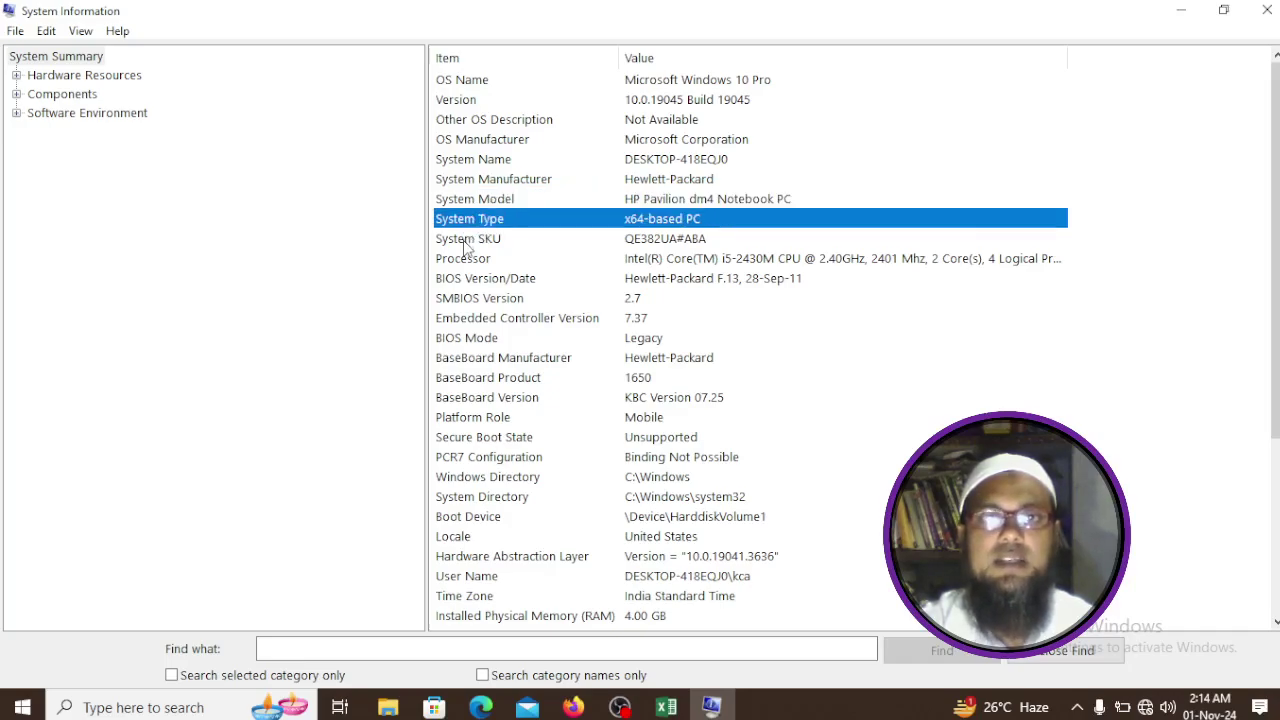
{"action": "left_click", "coordinate": [465, 244]}
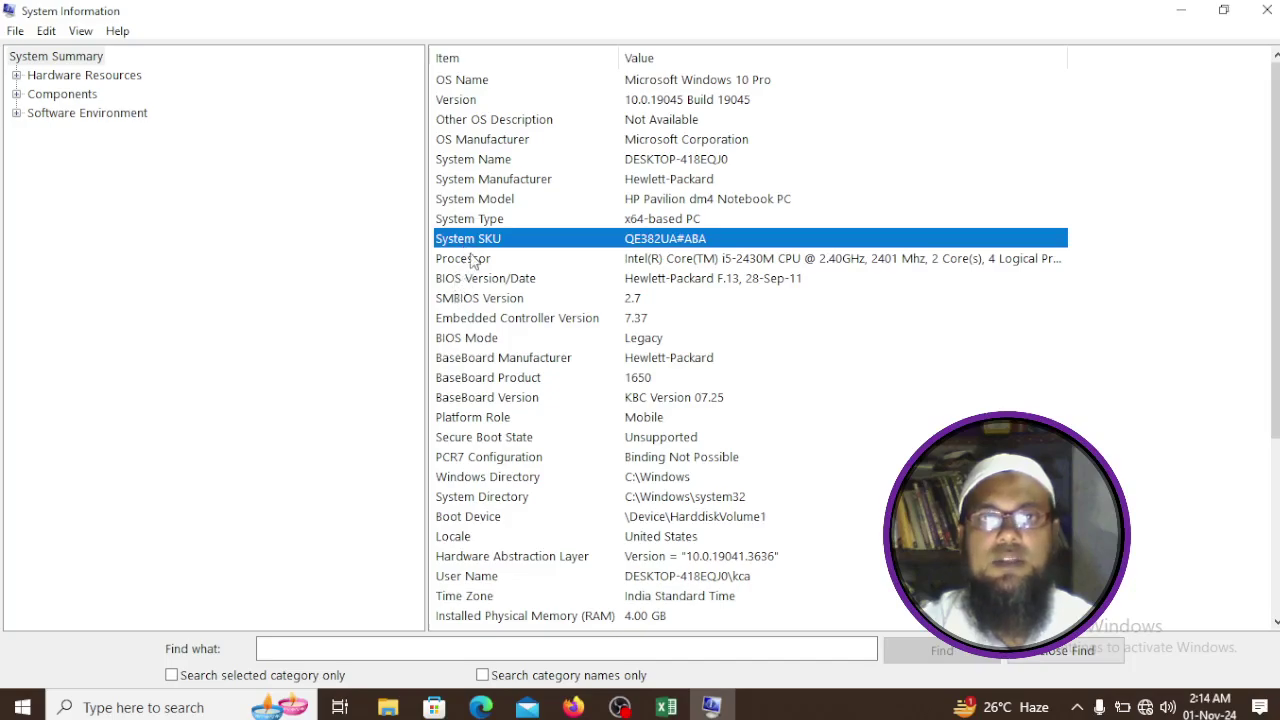
{"action": "left_click", "coordinate": [464, 262]}
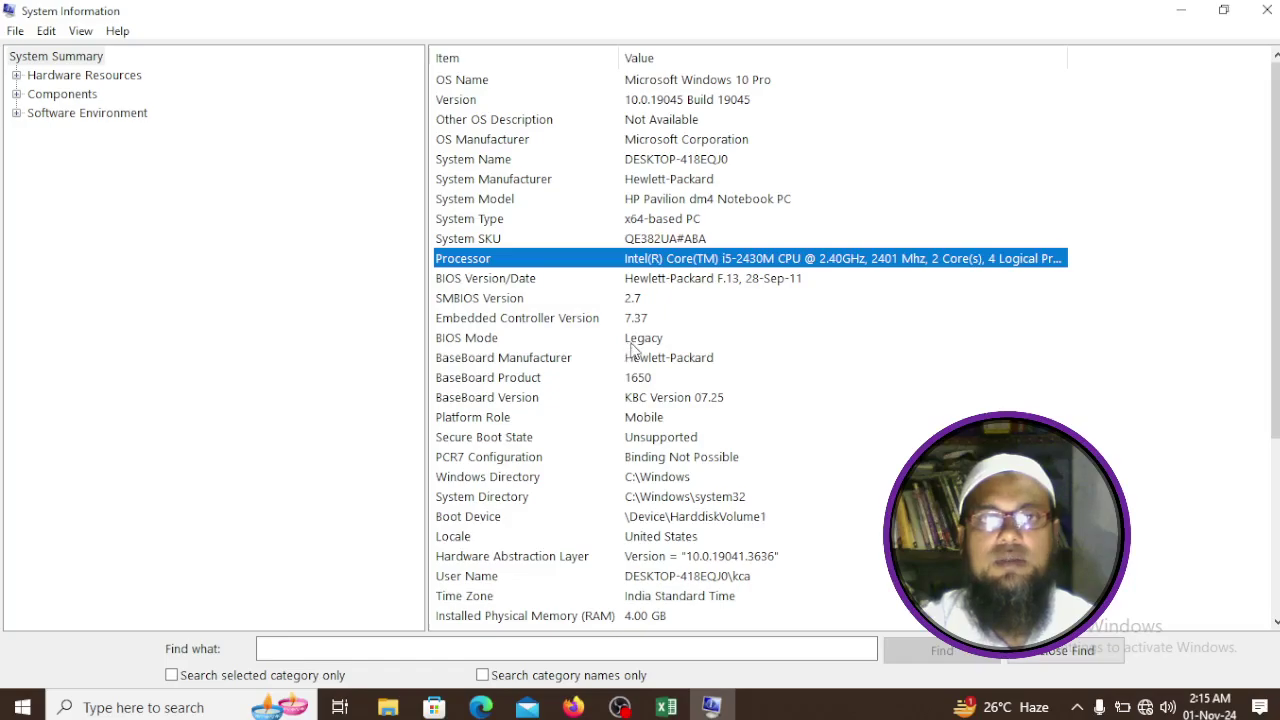
{"action": "scroll", "coordinate": [640, 410], "scroll_direction": "down", "scroll_amount": 3}
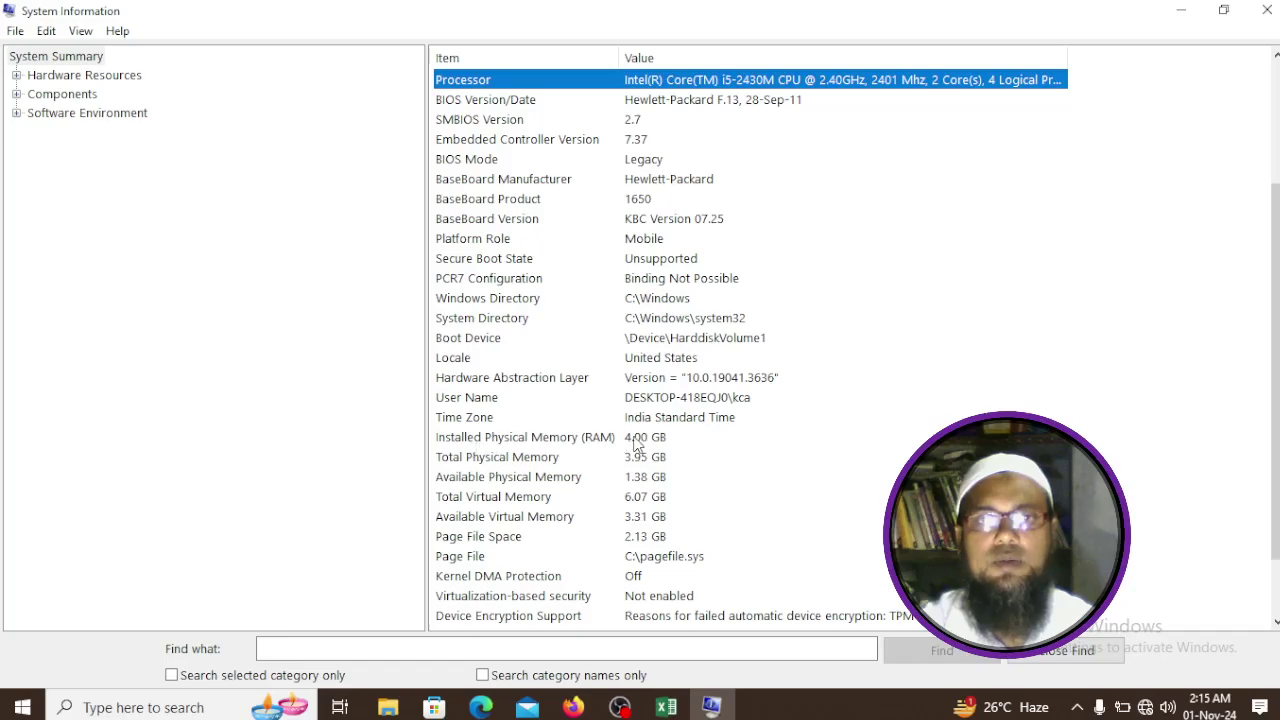
{"action": "left_click", "coordinate": [640, 441]}
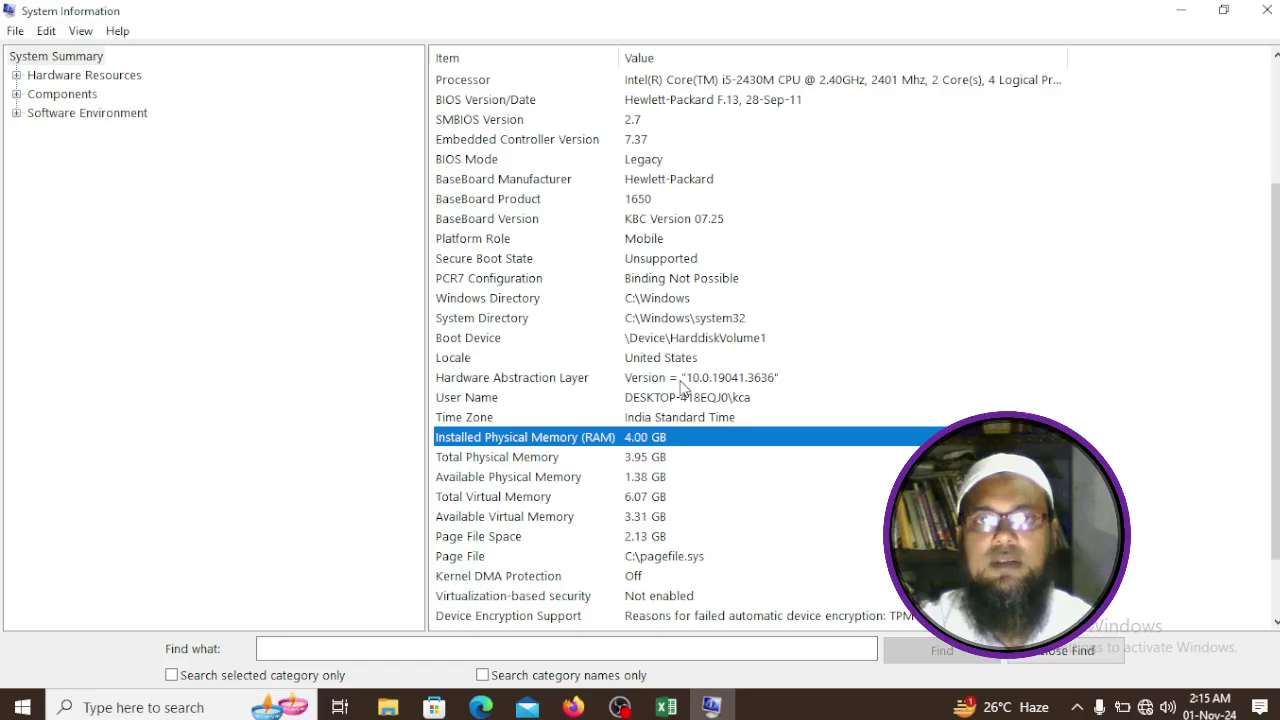
{"action": "scroll", "coordinate": [673, 330], "scroll_direction": "down", "scroll_amount": 2}
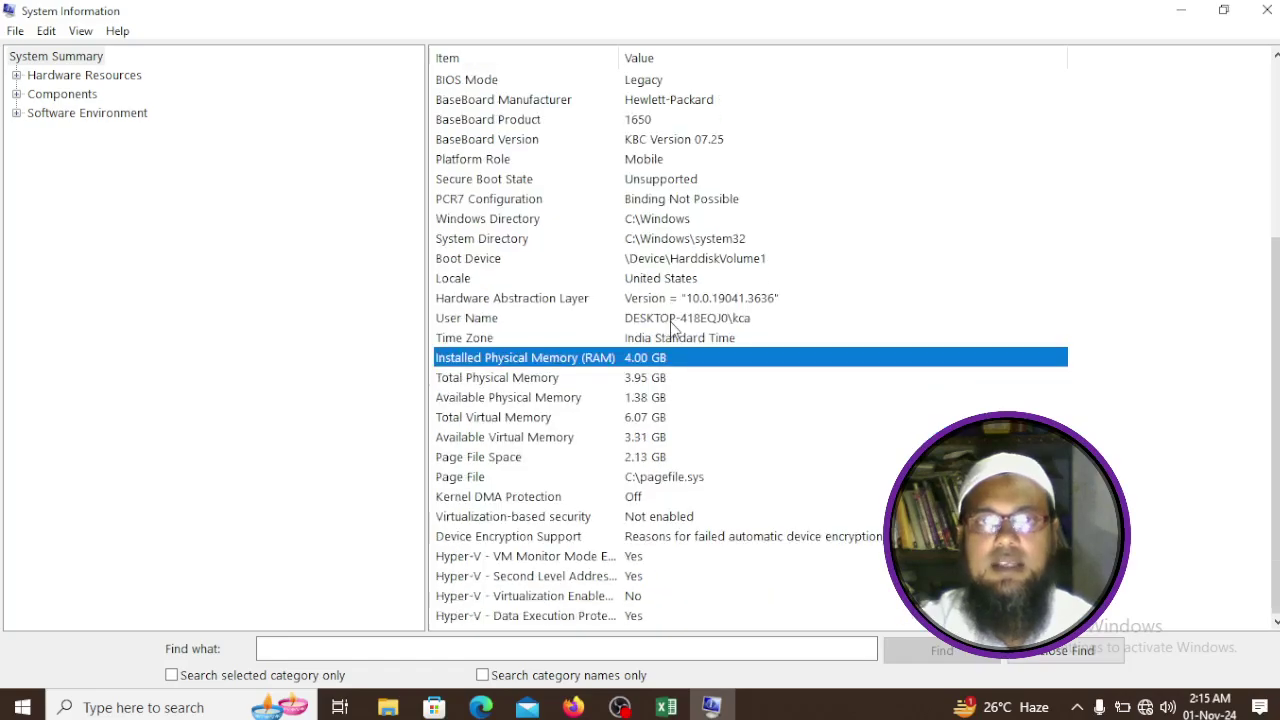
Review the physical and virtual memory entries in the System Summary, and check the BIOS Version/Date entry
{"action": "left_click", "coordinate": [661, 380]}
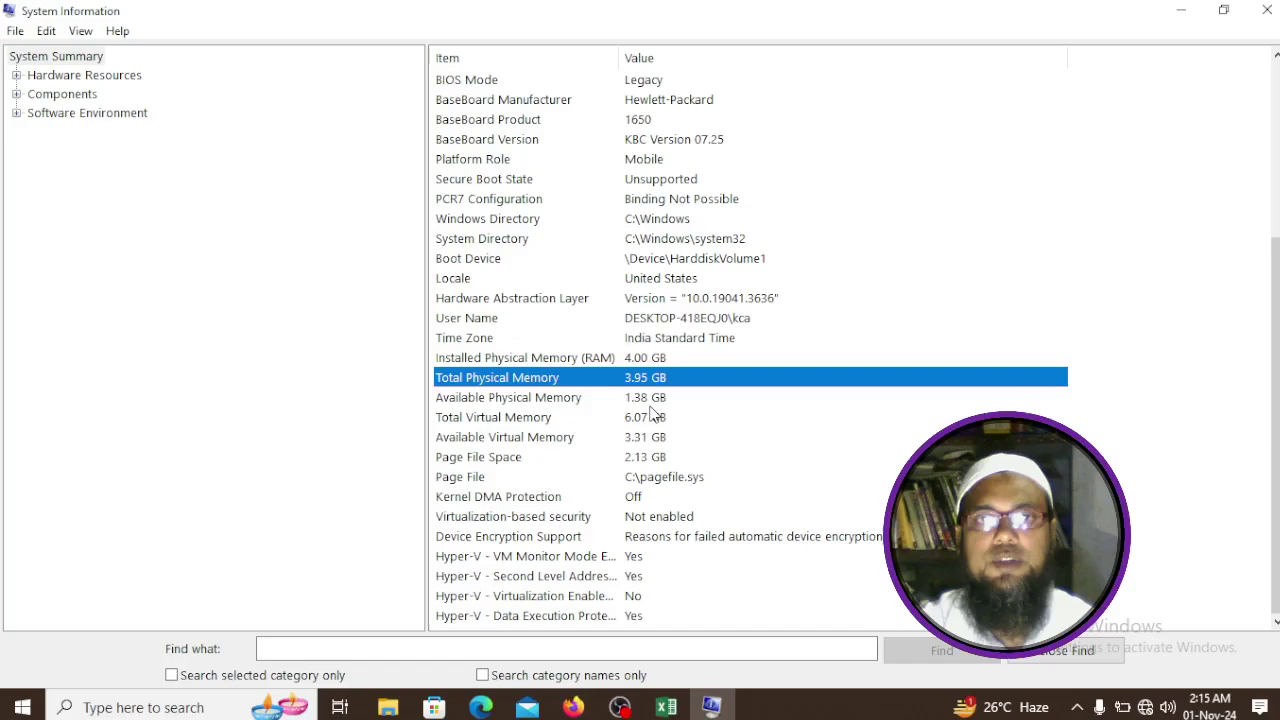
{"action": "left_click", "coordinate": [650, 401]}
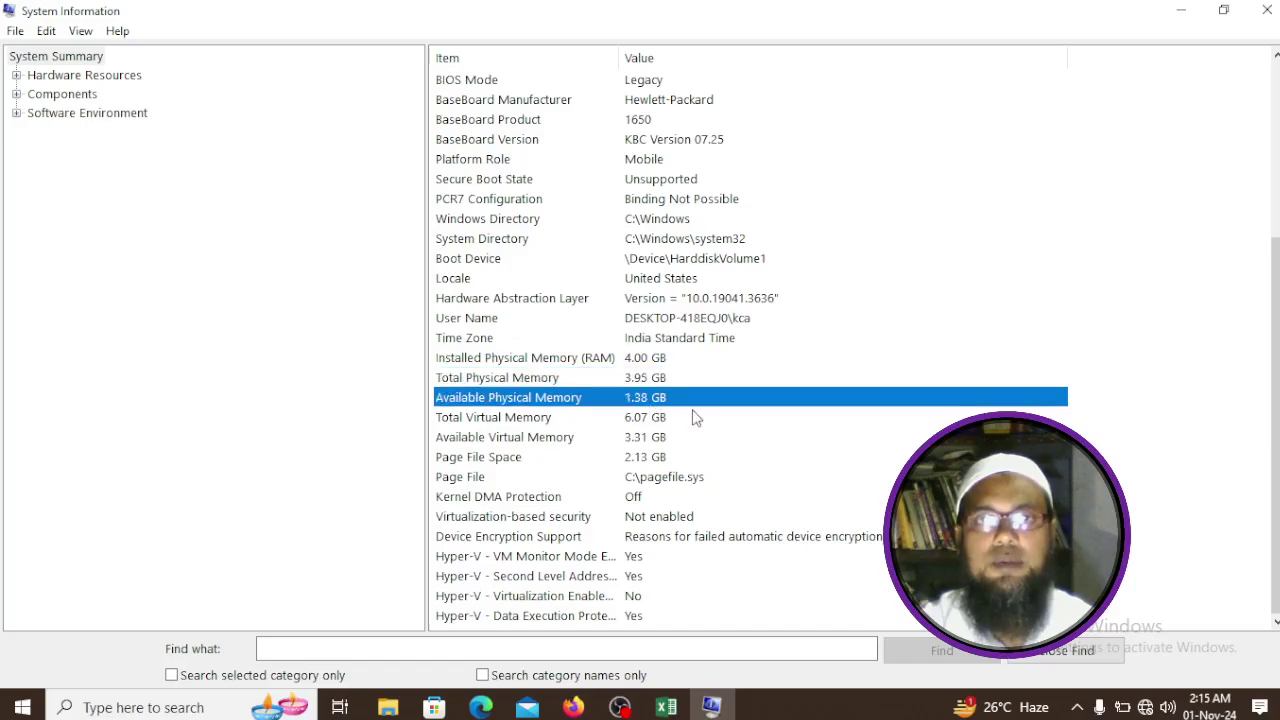
{"action": "left_click", "coordinate": [637, 420]}
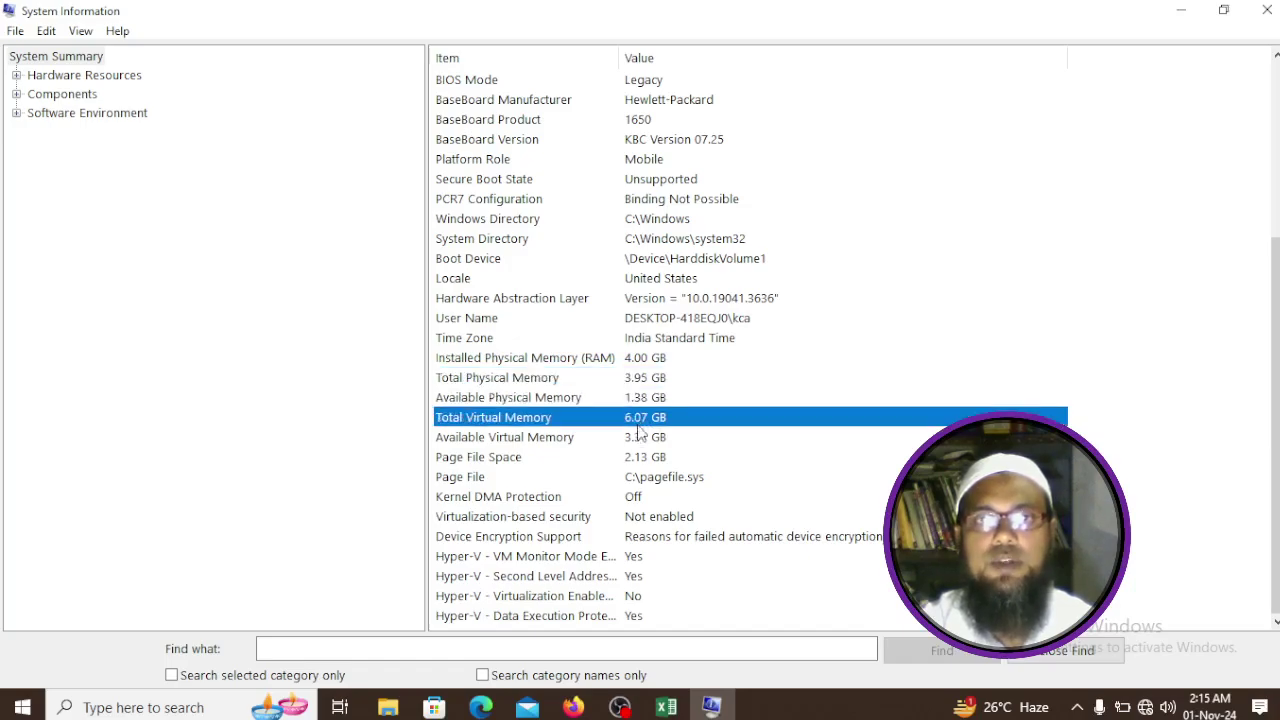
{"action": "left_click", "coordinate": [646, 440]}
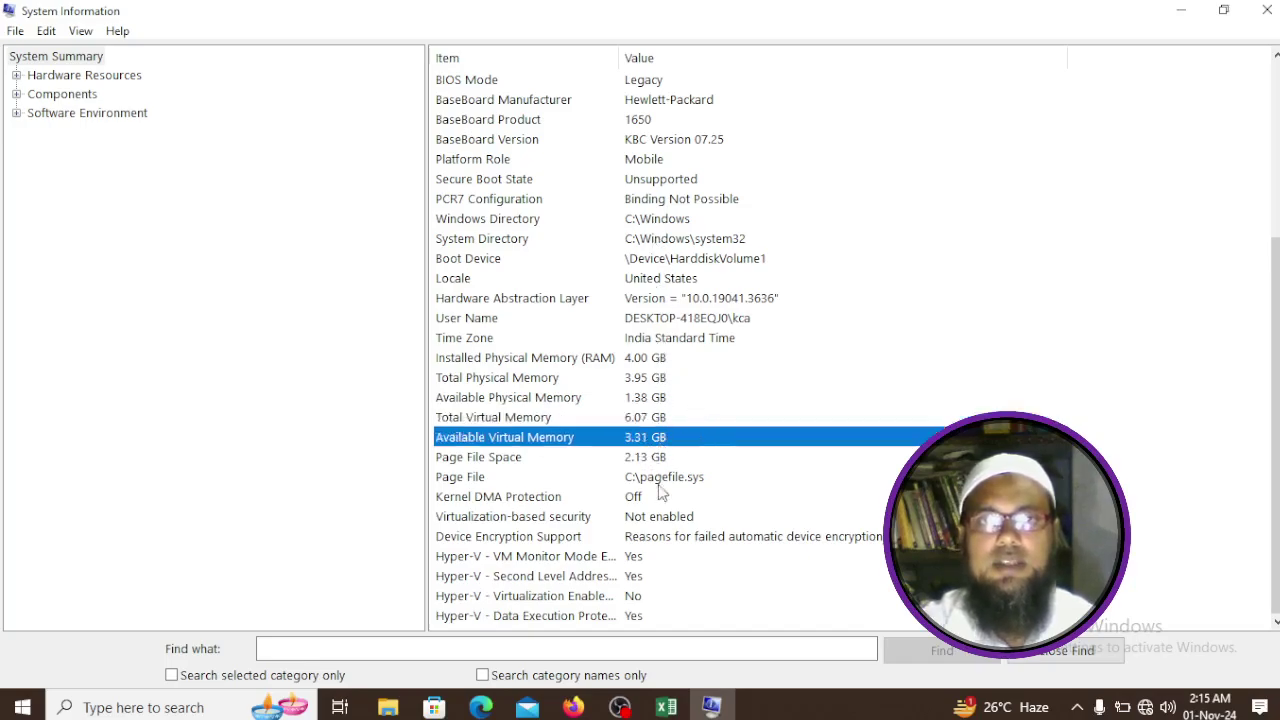
{"action": "scroll", "coordinate": [670, 540], "scroll_direction": "up", "scroll_amount": 5}
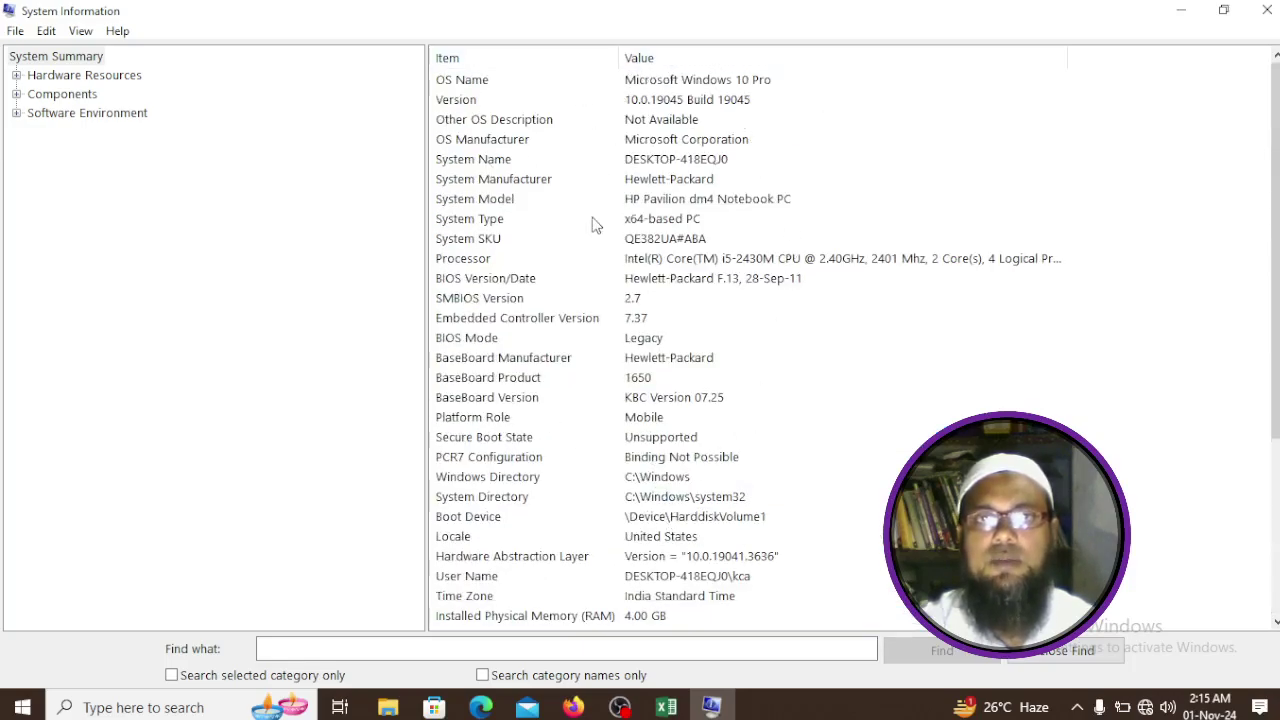
{"action": "left_click", "coordinate": [708, 280]}
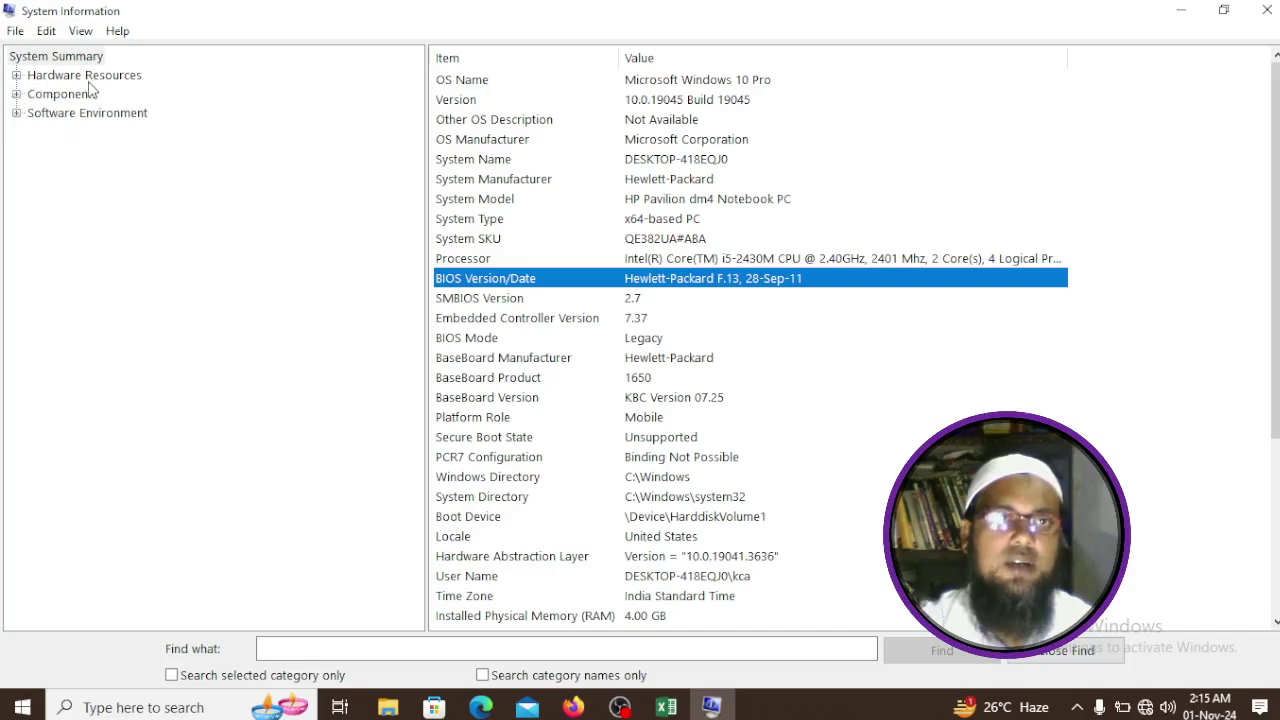
Expand Hardware Resources, review its Conflicts/Sharing and Memory lists, and collapse the category again
{"action": "left_click", "coordinate": [16, 75]}
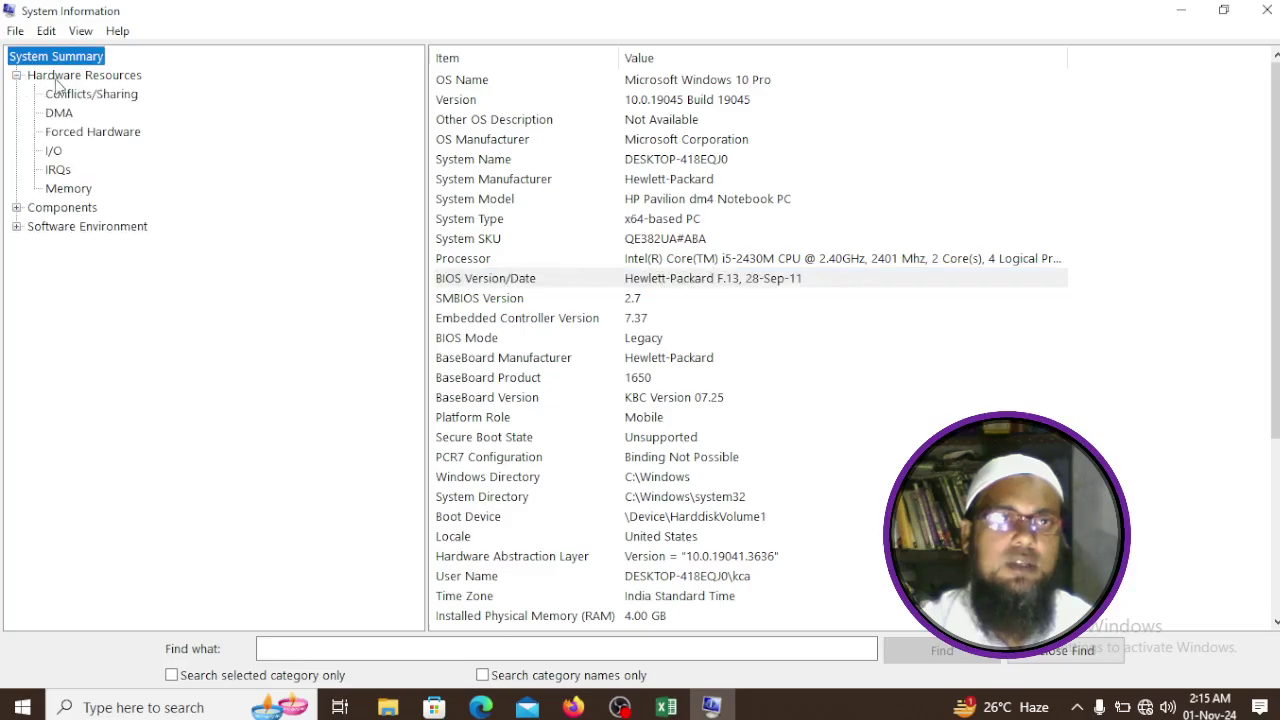
{"action": "left_click", "coordinate": [84, 96]}
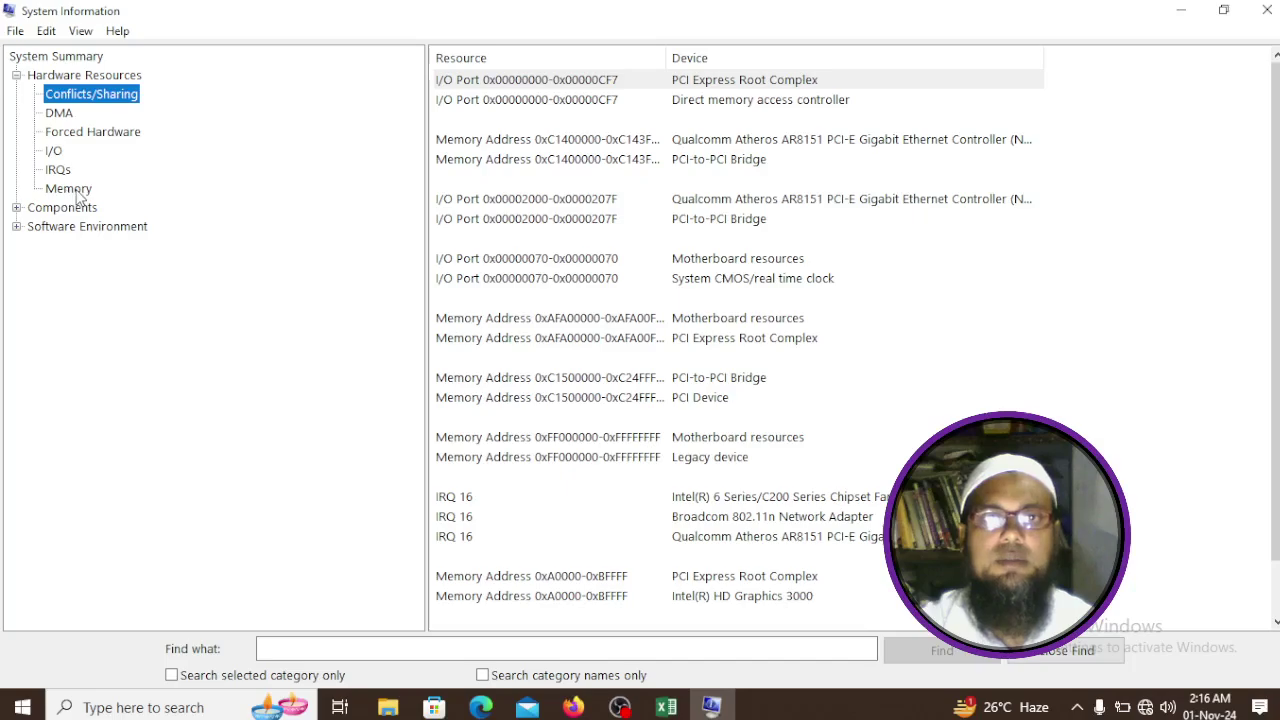
{"action": "left_click", "coordinate": [72, 192]}
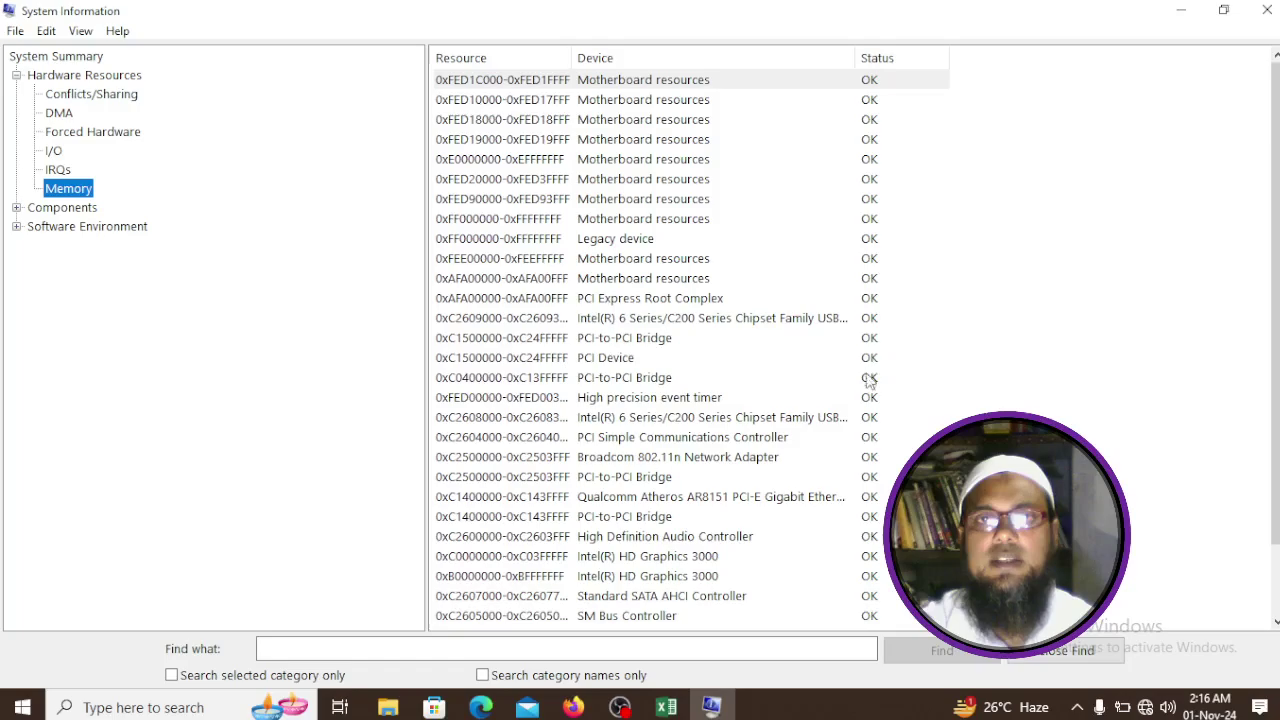
{"action": "scroll", "coordinate": [866, 405], "scroll_direction": "down", "scroll_amount": 2}
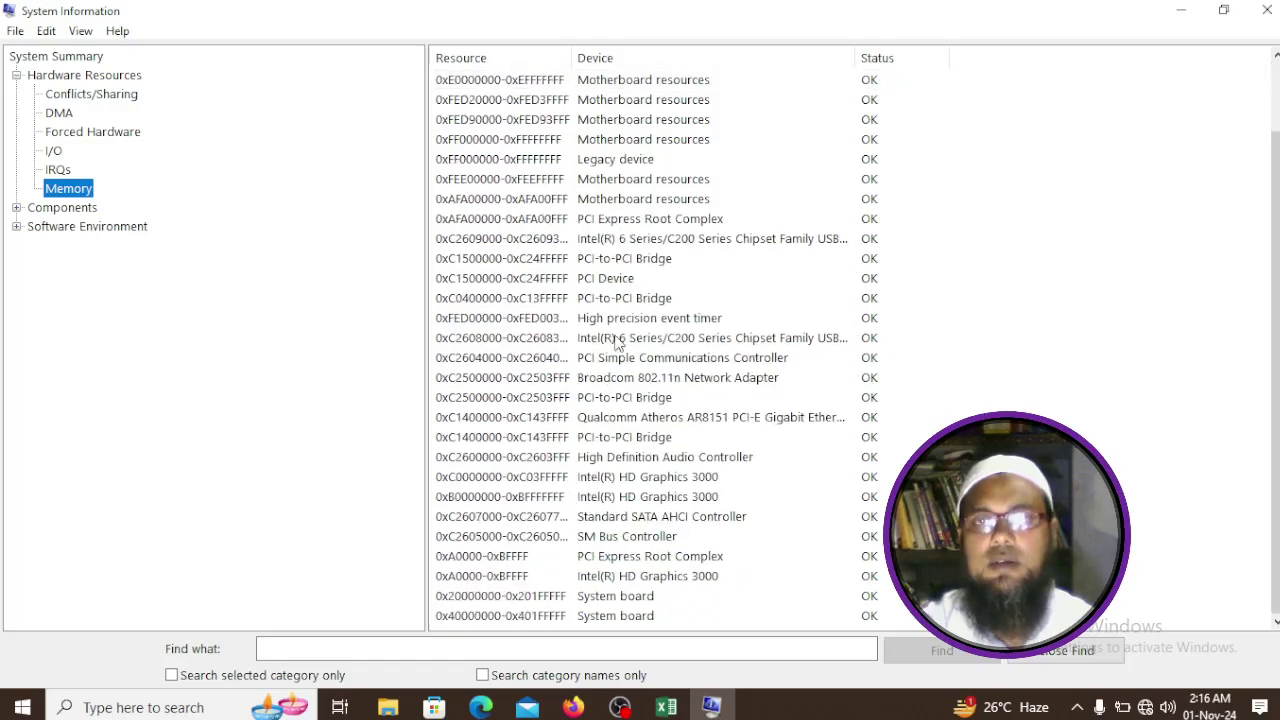
{"action": "scroll", "coordinate": [766, 372], "scroll_direction": "up", "scroll_amount": 2}
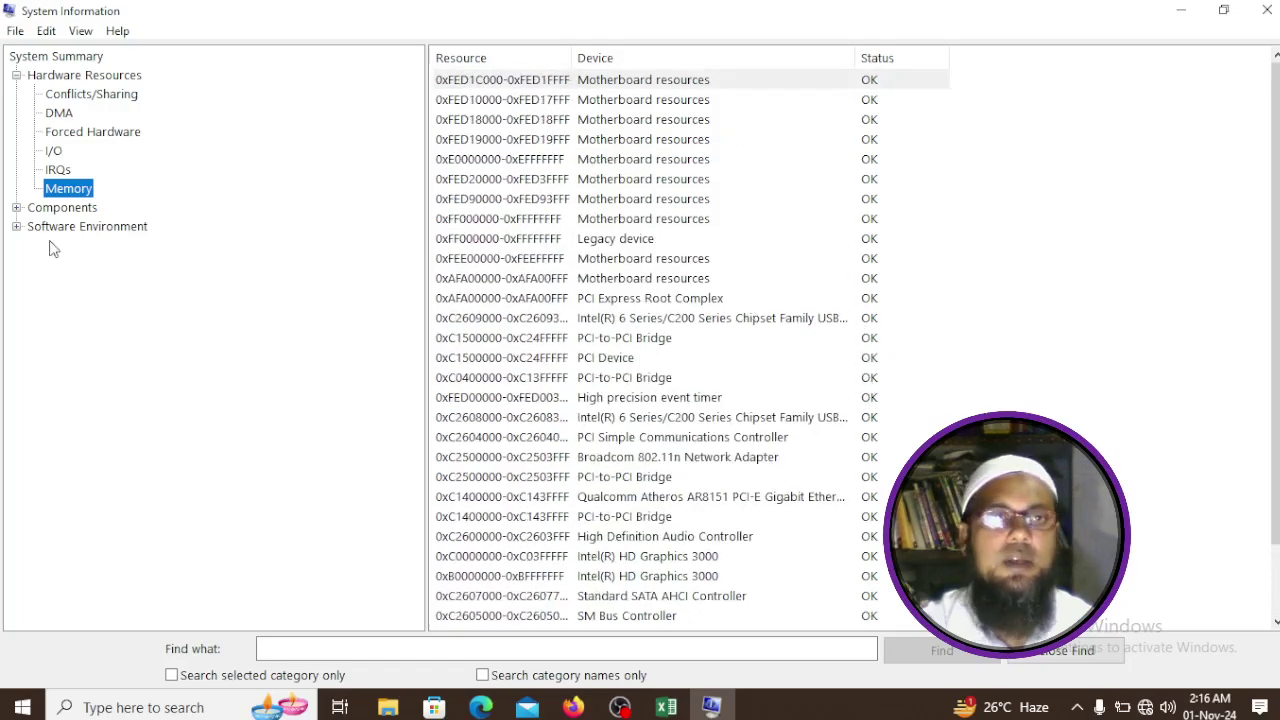
{"action": "left_click", "coordinate": [16, 76]}
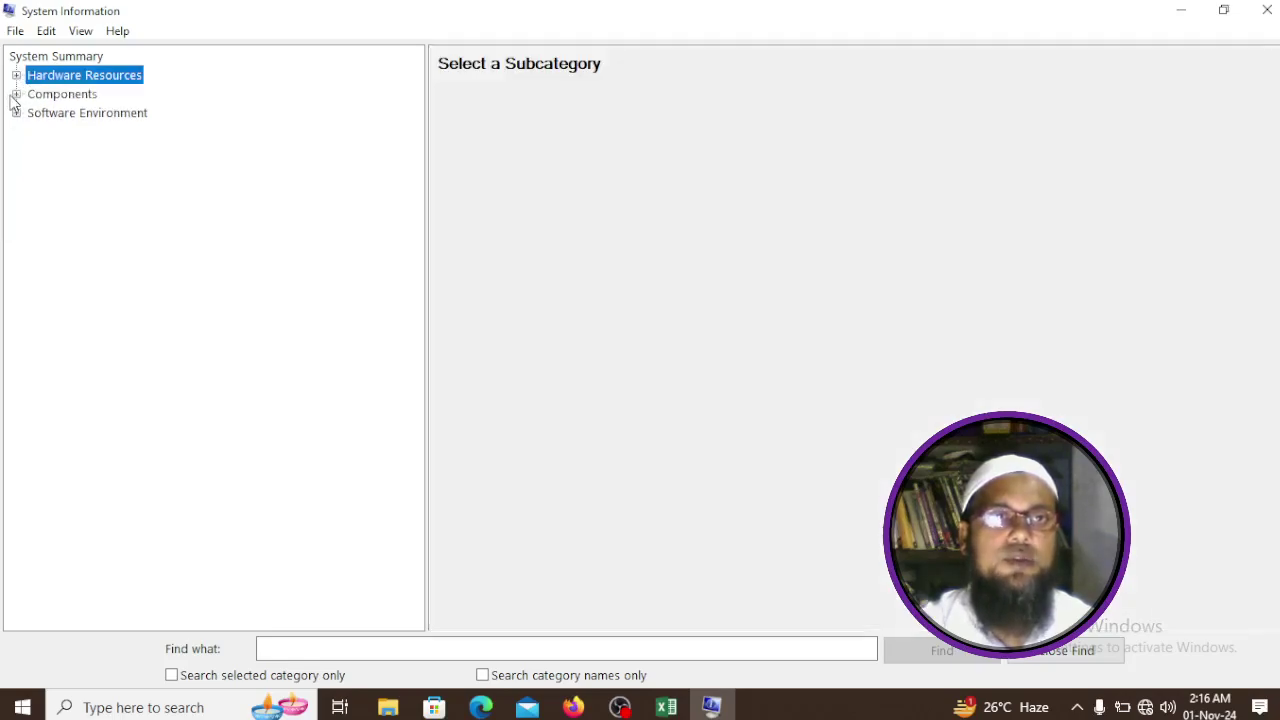
Expand Components and examine the CD-ROM details, including the Manufacturer and Status entries
{"action": "left_click", "coordinate": [16, 95]}
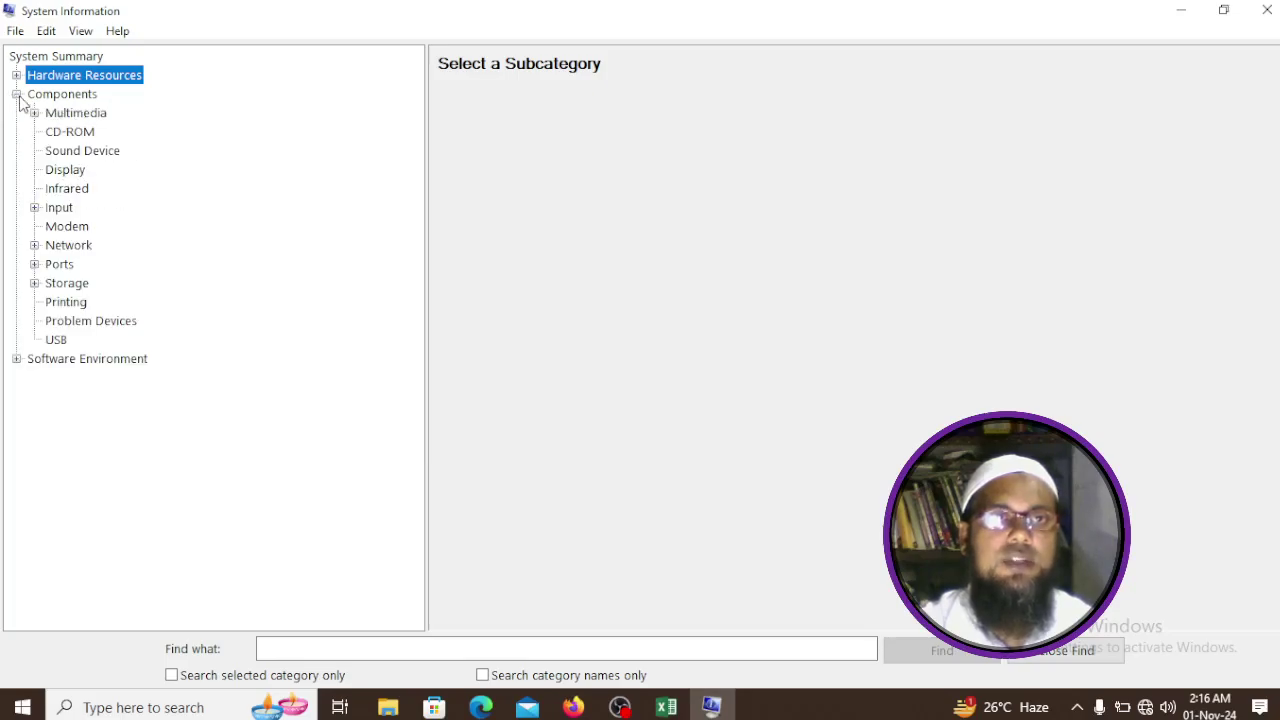
{"action": "left_click", "coordinate": [68, 134]}
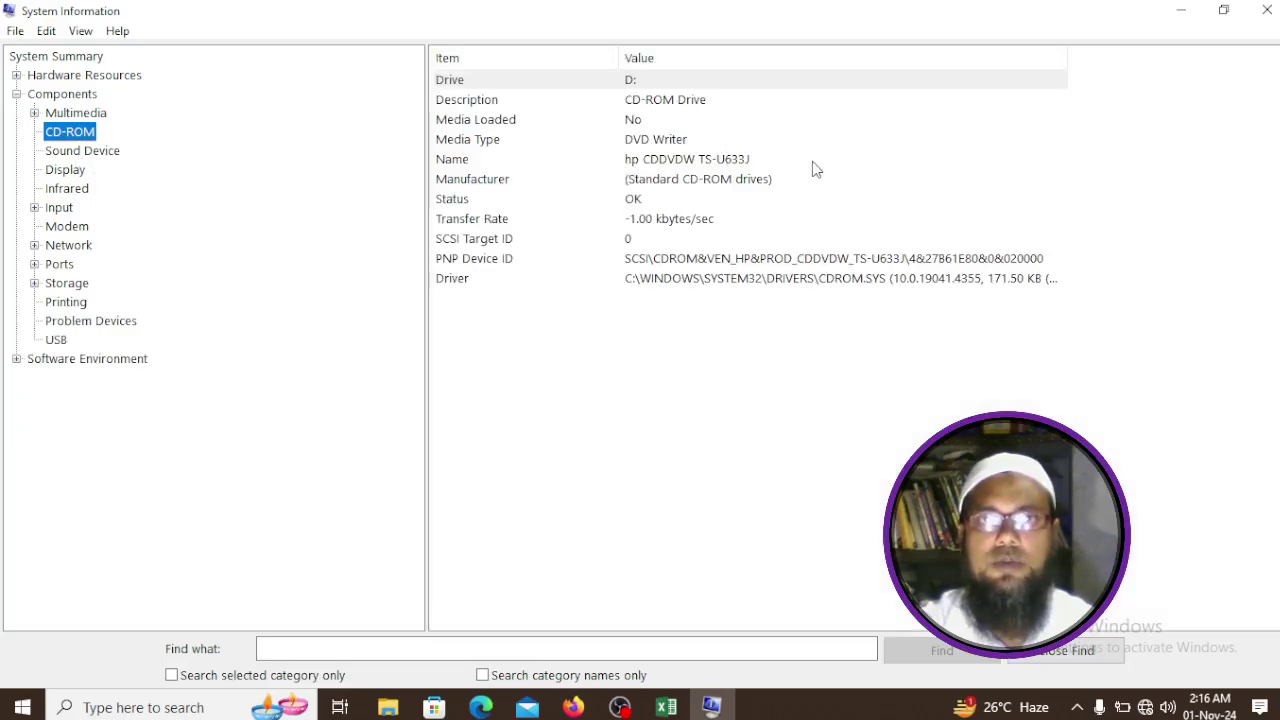
{"action": "left_click", "coordinate": [705, 186]}
{"action": "left_click", "coordinate": [648, 203]}
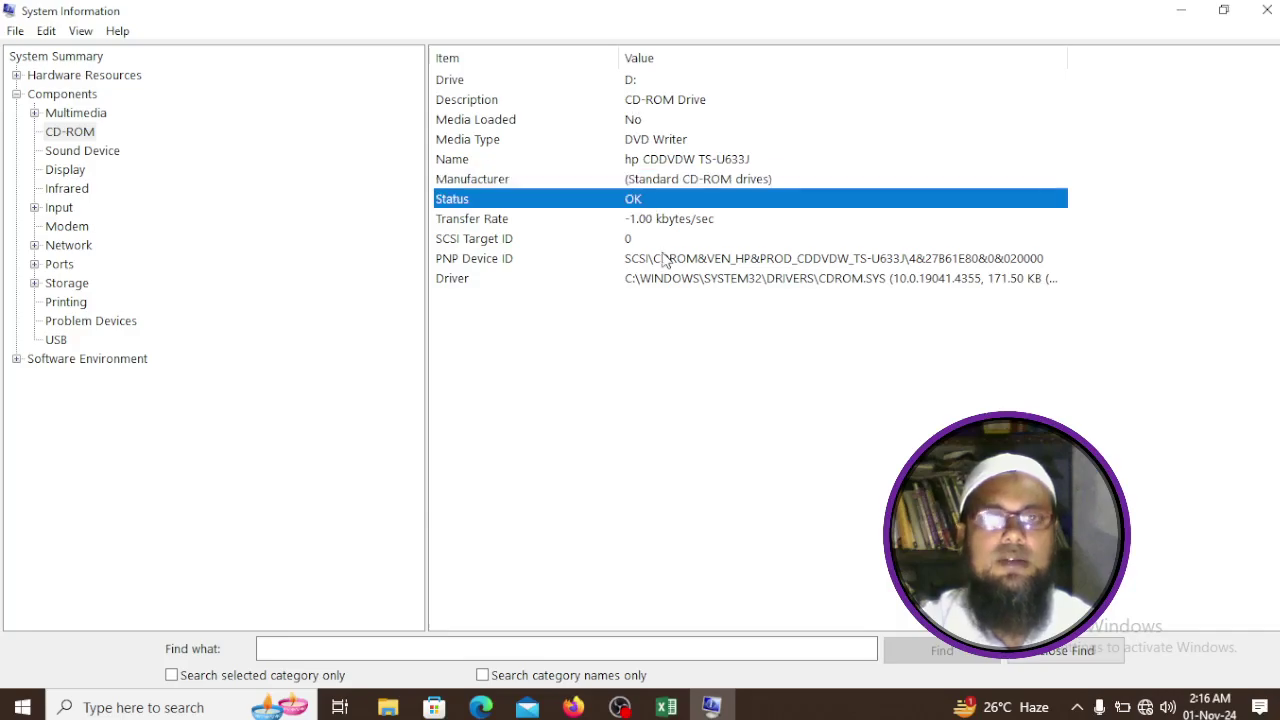
View the Sound Device, Display, Infrared and Modem information under Components
{"action": "left_click", "coordinate": [97, 155]}
{"action": "left_click", "coordinate": [86, 172]}
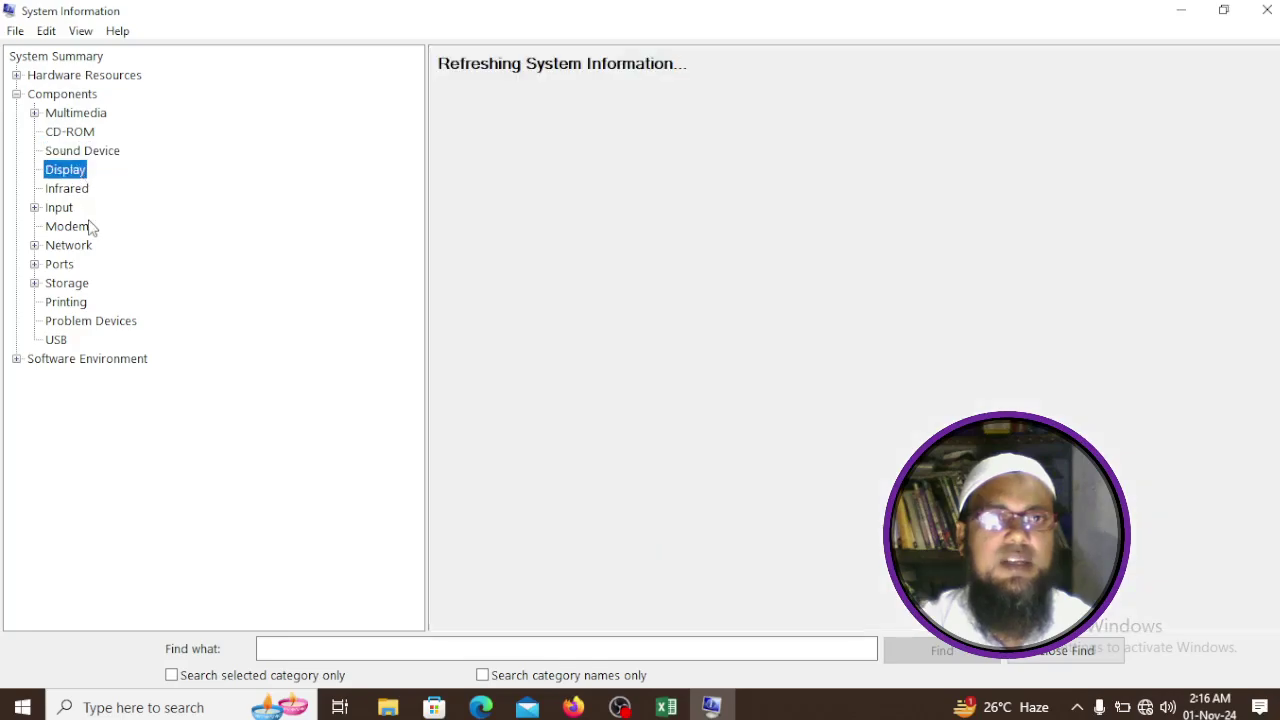
{"action": "left_click", "coordinate": [78, 191]}
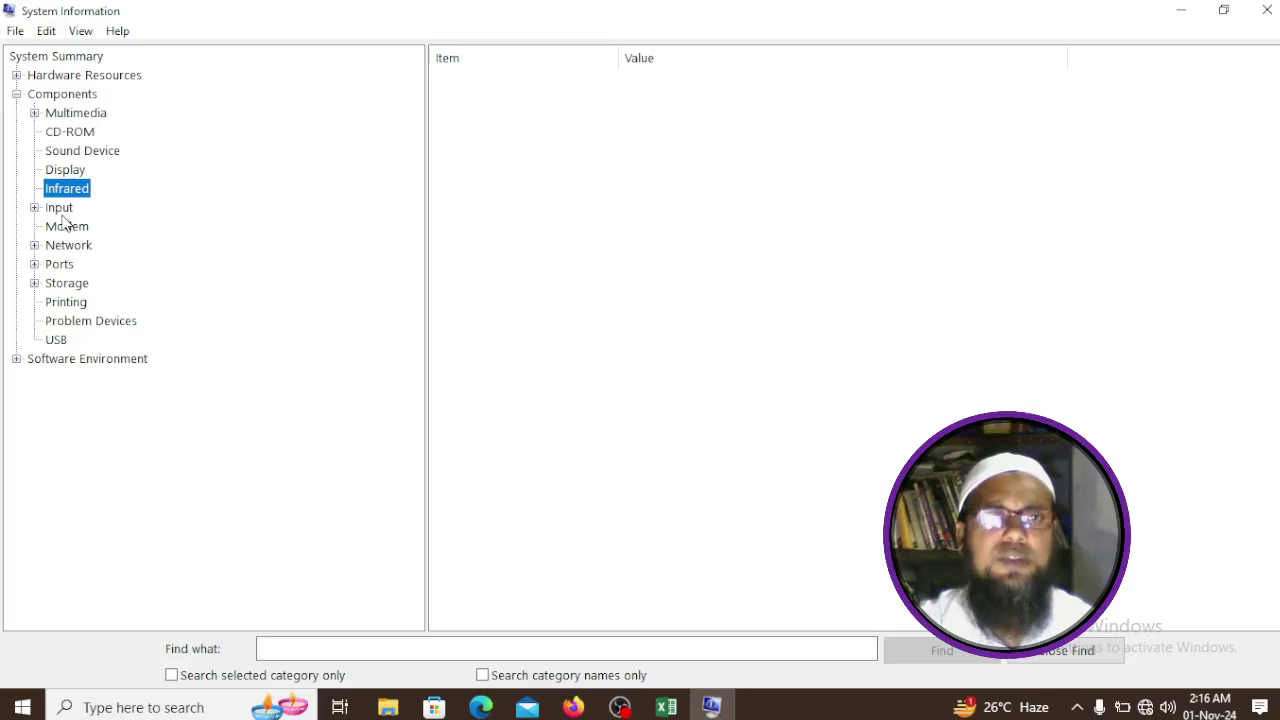
{"action": "left_click", "coordinate": [64, 230]}
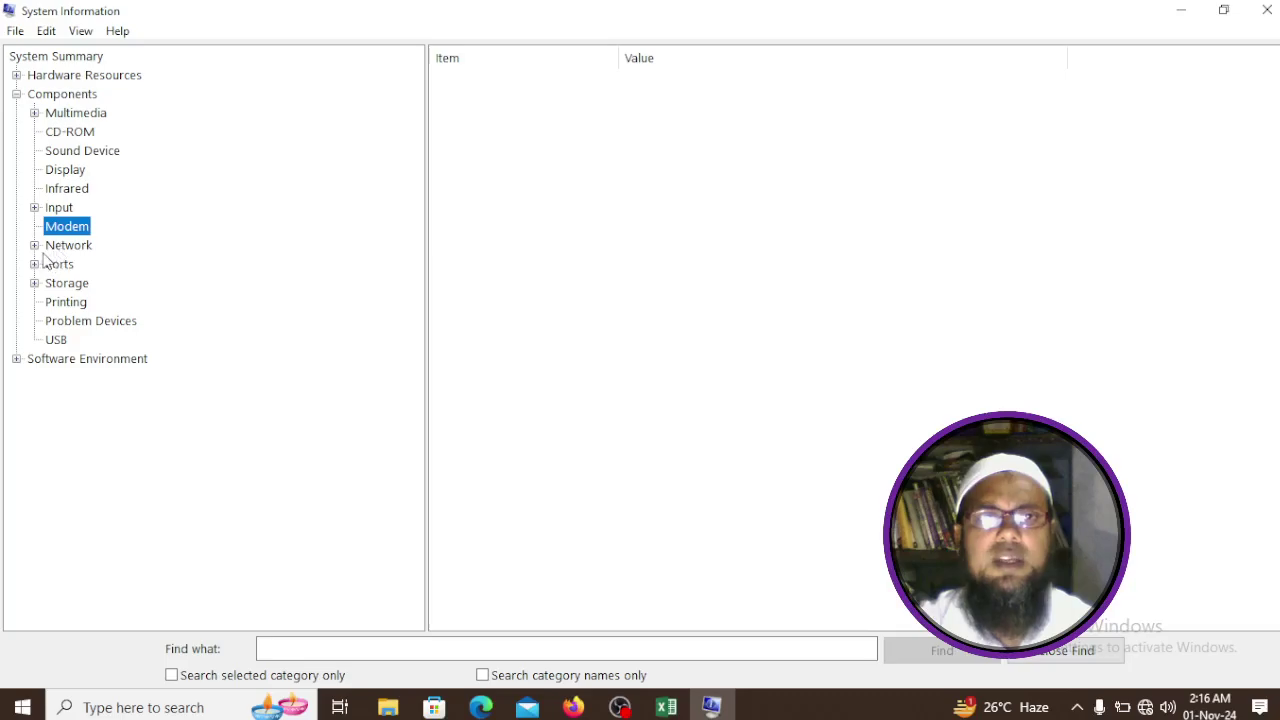
Expand Network and Ports under Components, and view the Serial, Printing and USB information
{"action": "left_click", "coordinate": [35, 247]}
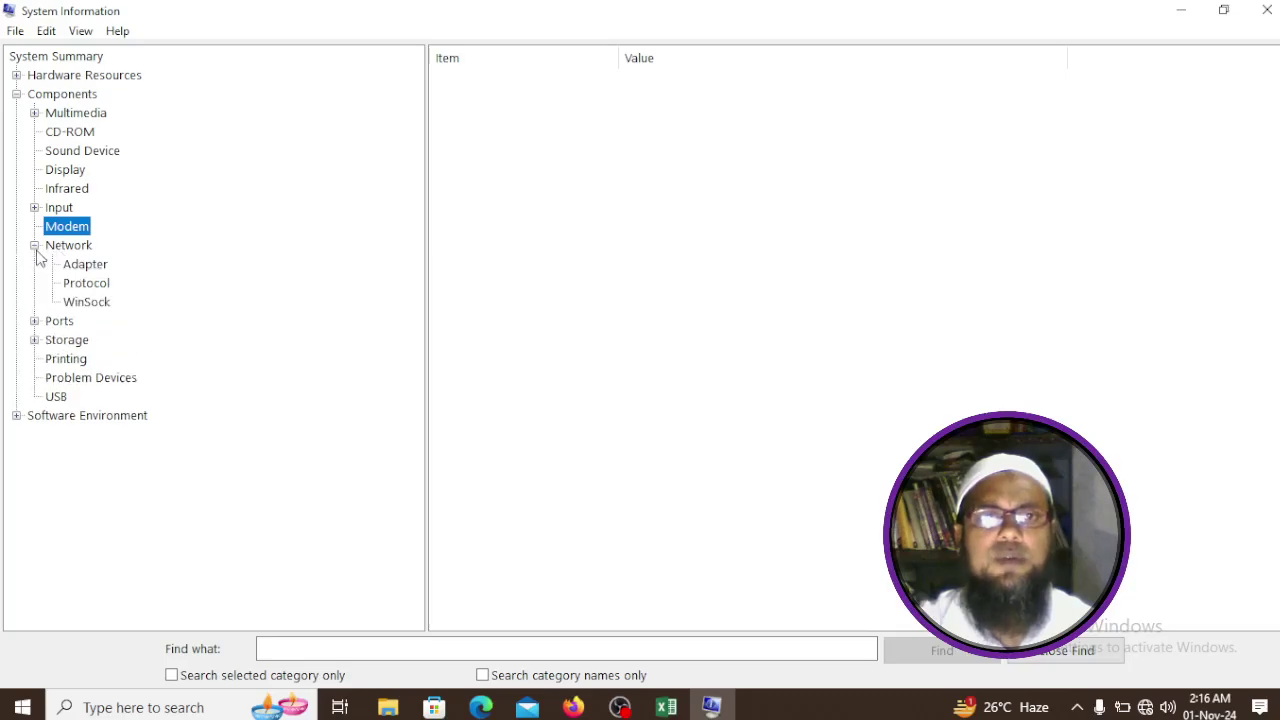
{"action": "left_click", "coordinate": [35, 322]}
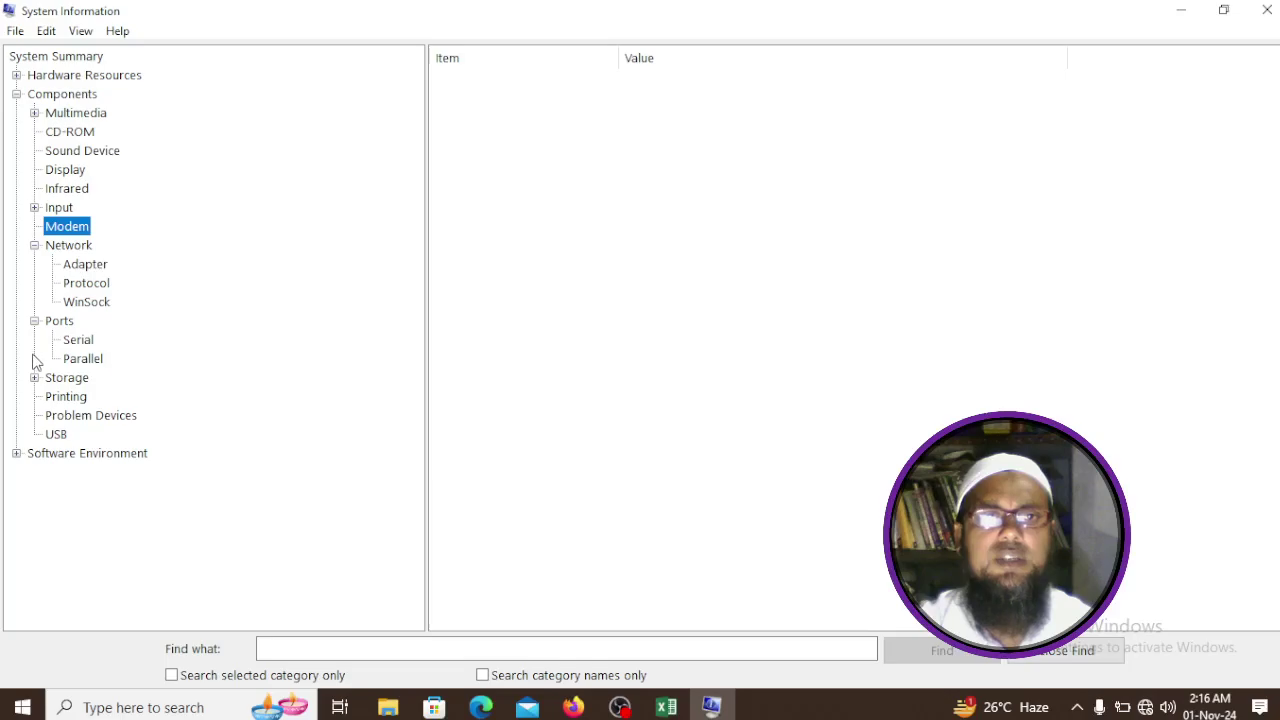
{"action": "left_click", "coordinate": [66, 343]}
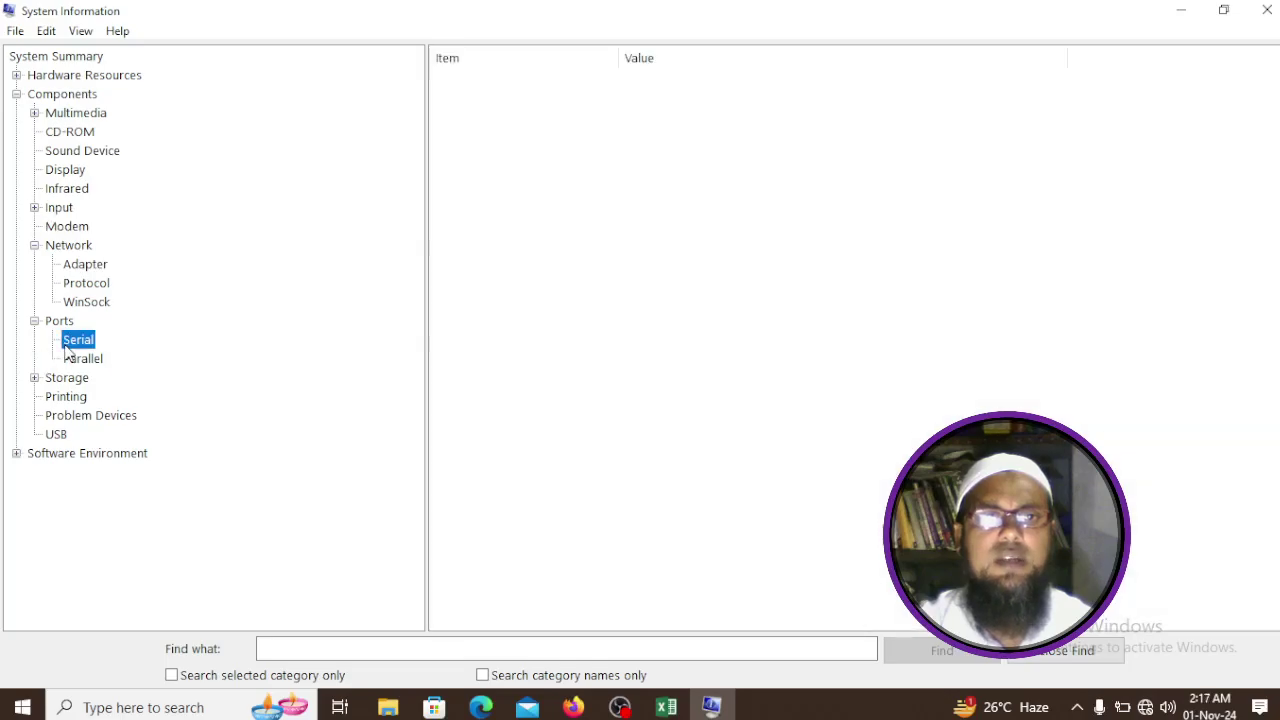
{"action": "left_click", "coordinate": [50, 400]}
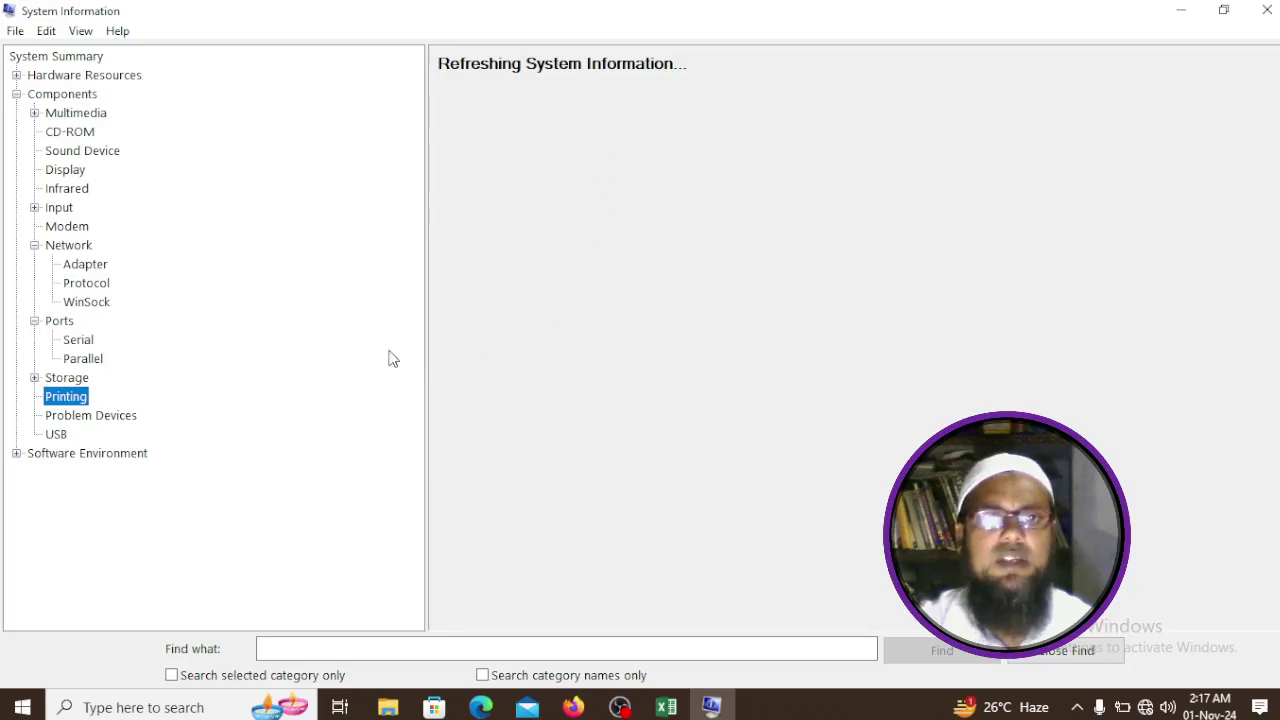
{"action": "left_click", "coordinate": [57, 440]}
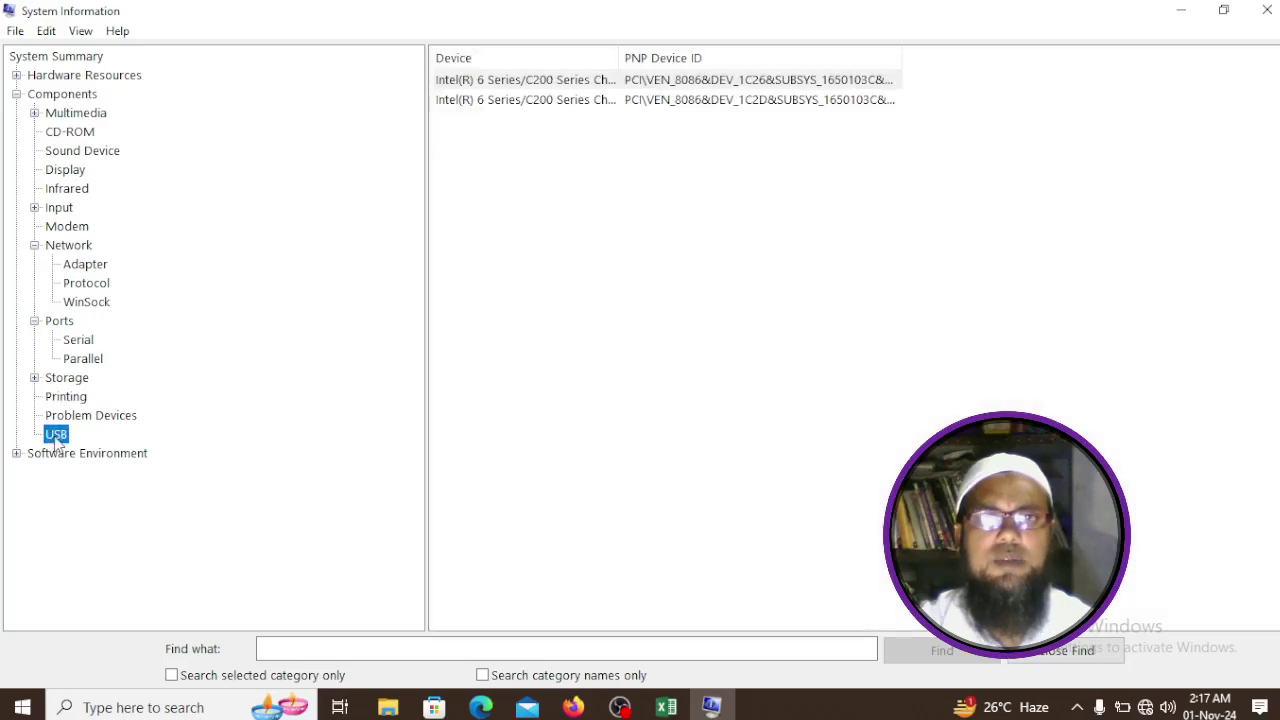
Return to the Printing information and examine the Fax and Canon G2000 series printer entries
{"action": "left_click", "coordinate": [66, 398]}
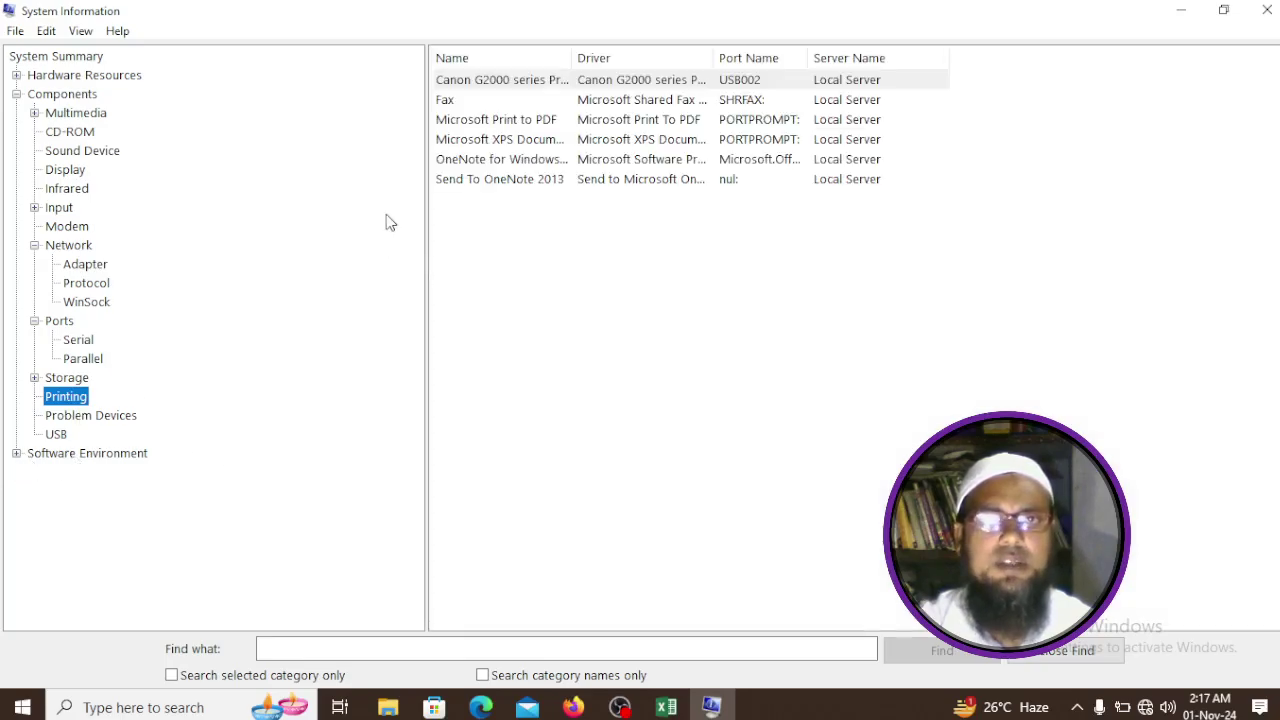
{"action": "left_click", "coordinate": [448, 102]}
{"action": "left_click", "coordinate": [455, 84]}
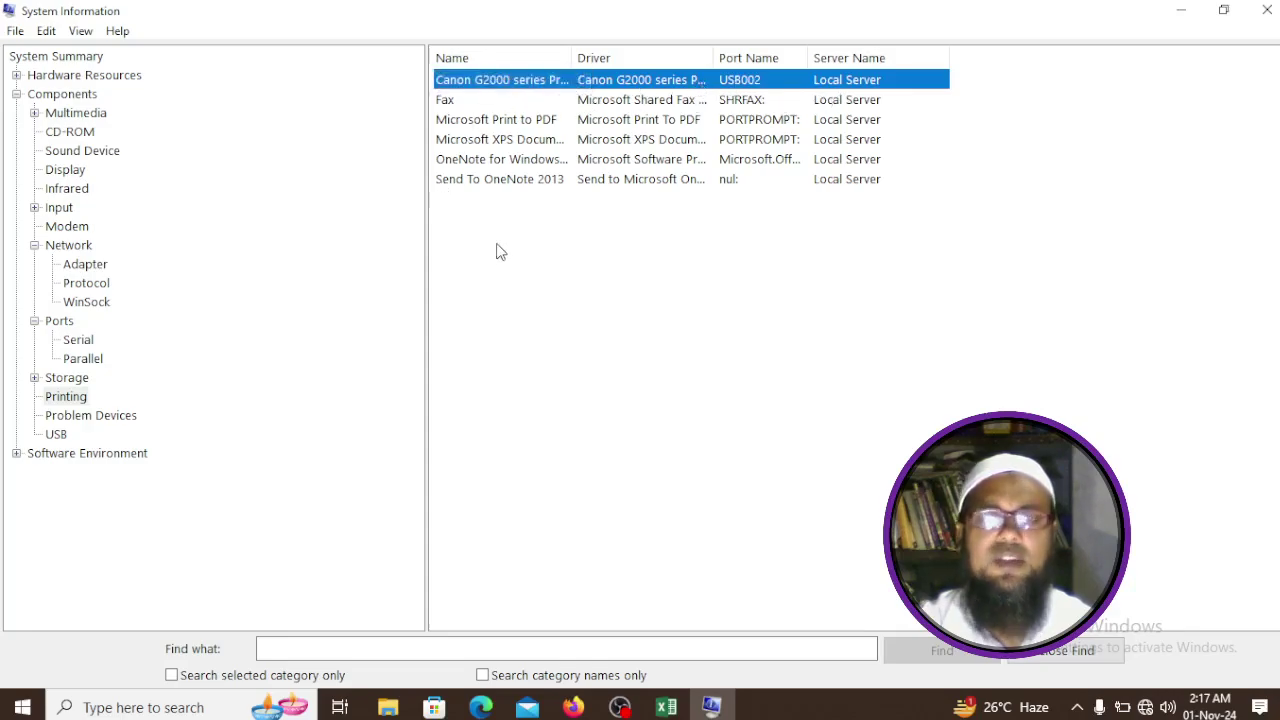
Expand Software Environment and open its System Drivers information
{"action": "left_click", "coordinate": [17, 454]}
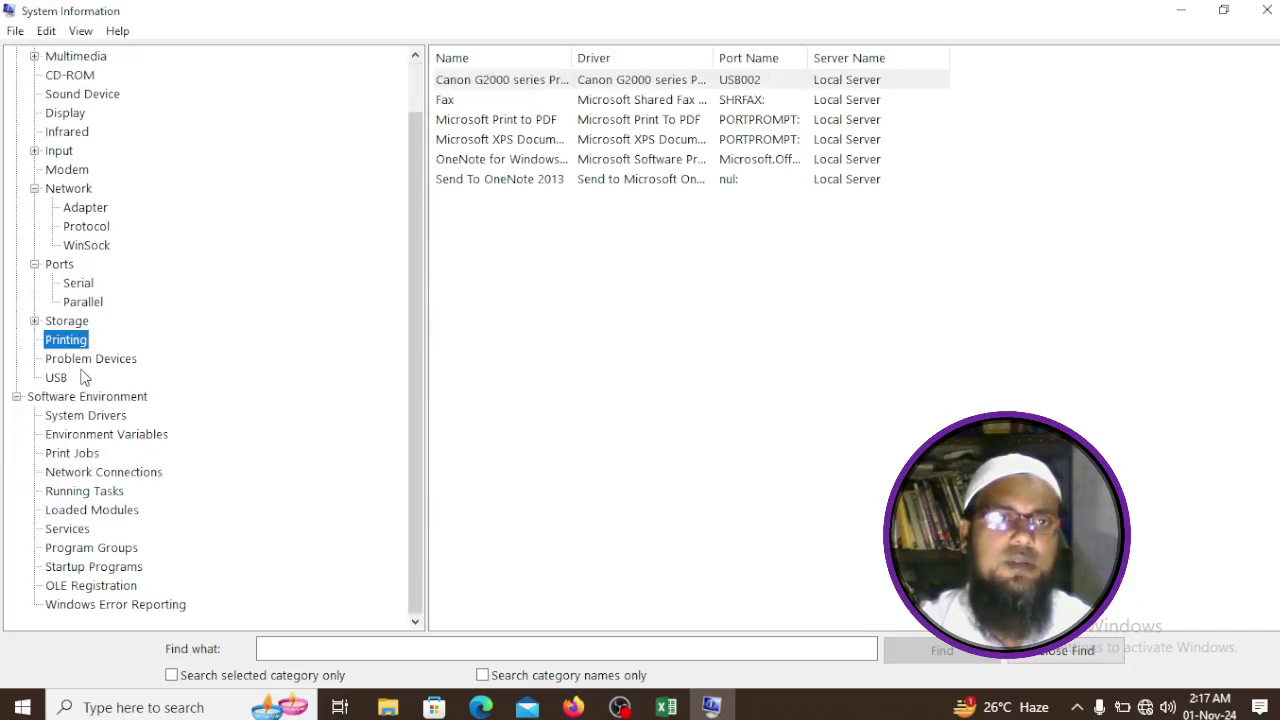
{"action": "left_click", "coordinate": [82, 418]}
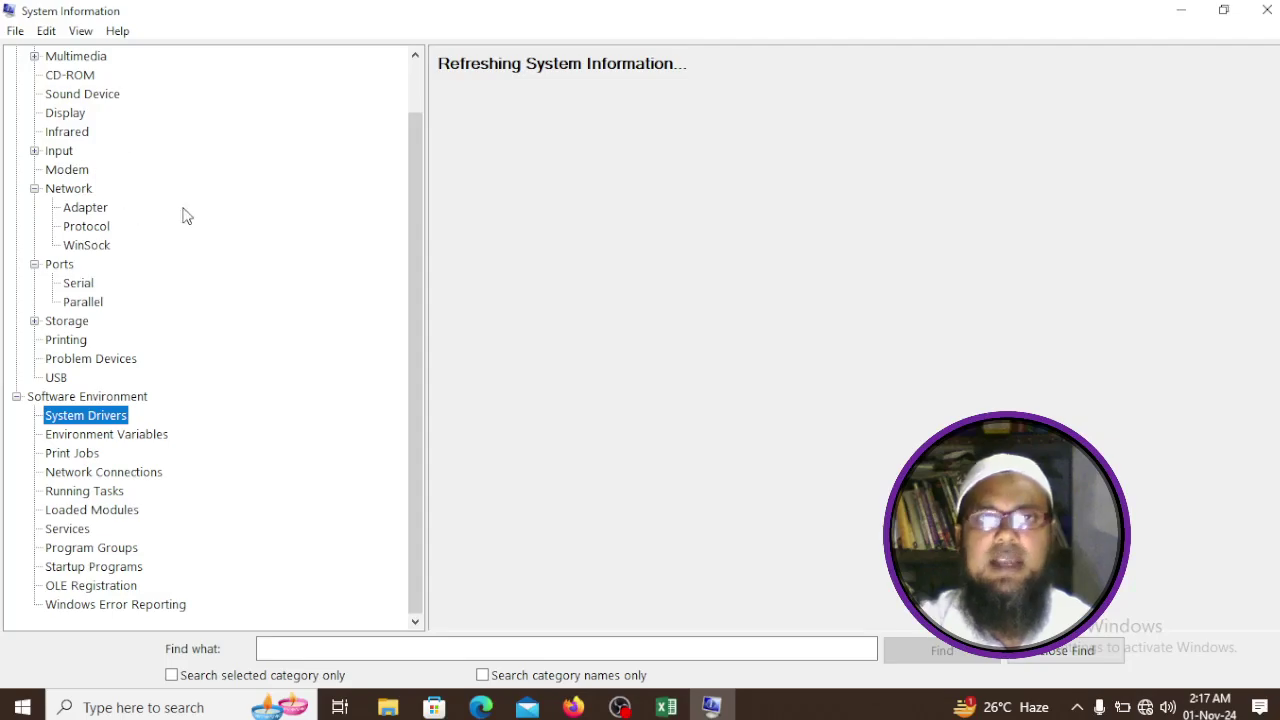
{"action": "scroll", "coordinate": [299, 270], "scroll_direction": "up", "scroll_amount": 1}
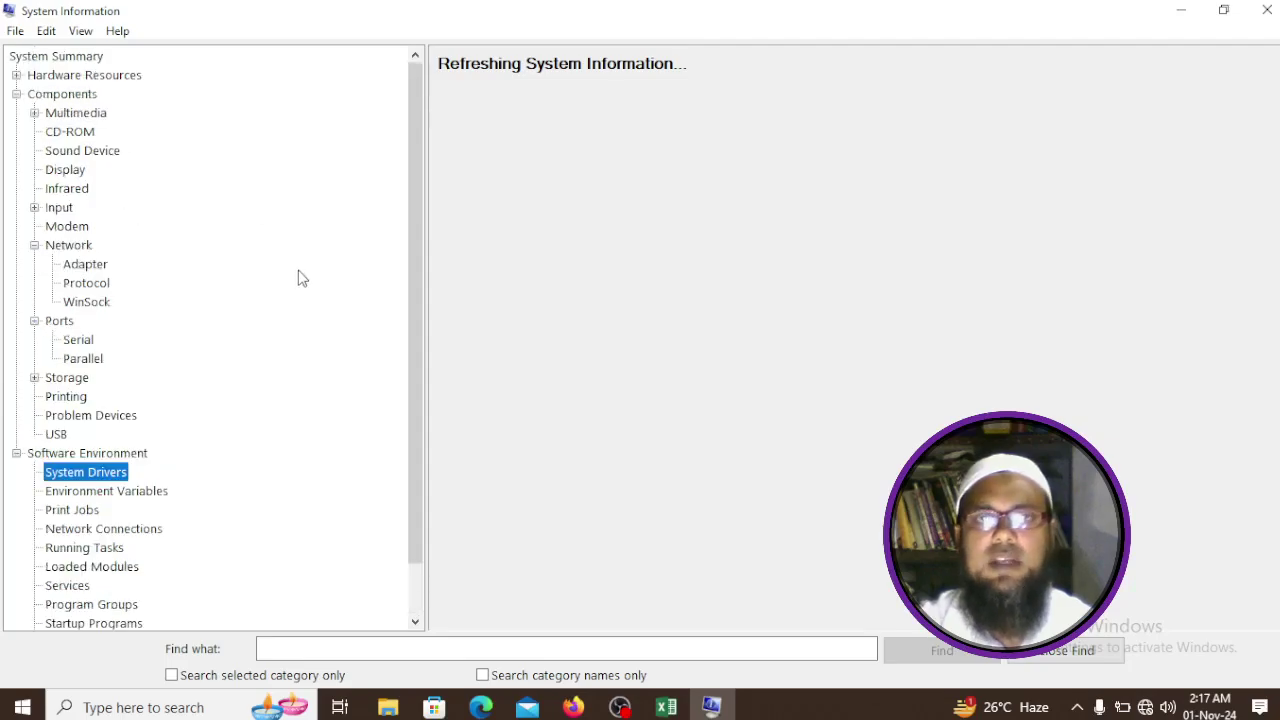
Collapse Components and Software Environment, and close System Information after returning to the System Summary
{"action": "left_click", "coordinate": [16, 95]}
{"action": "left_click", "coordinate": [16, 114]}
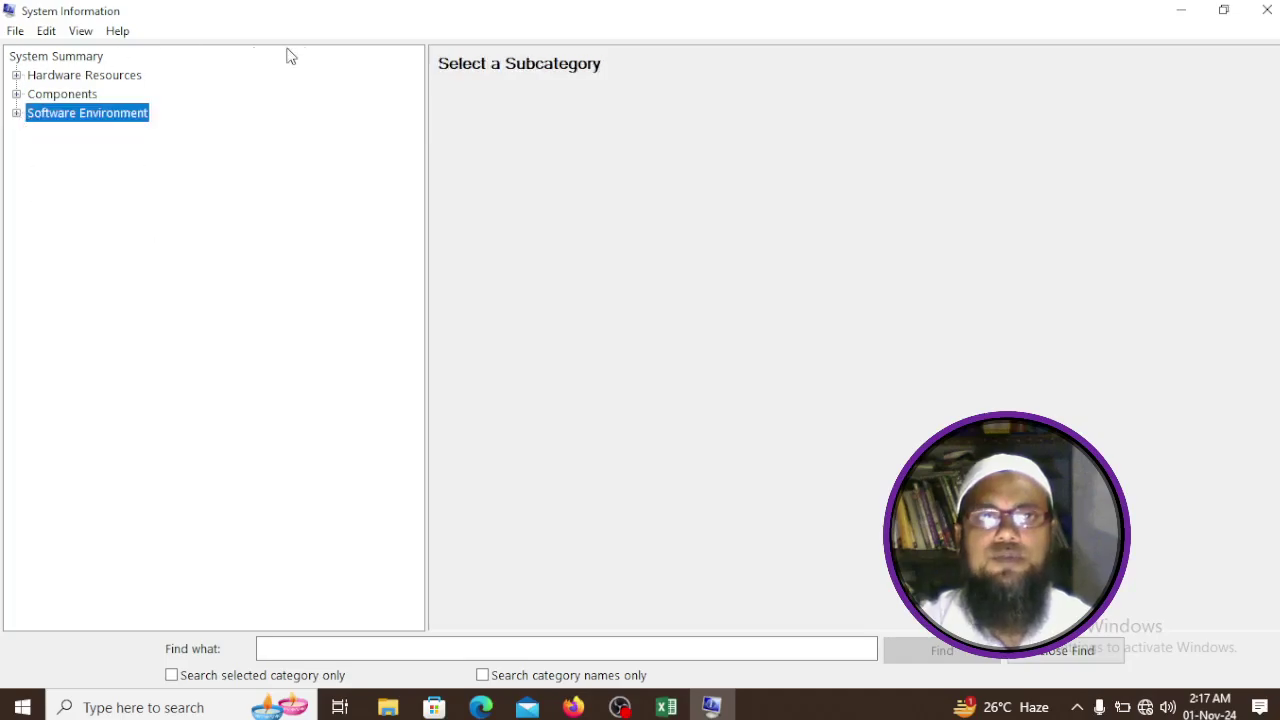
{"action": "left_click", "coordinate": [30, 57]}
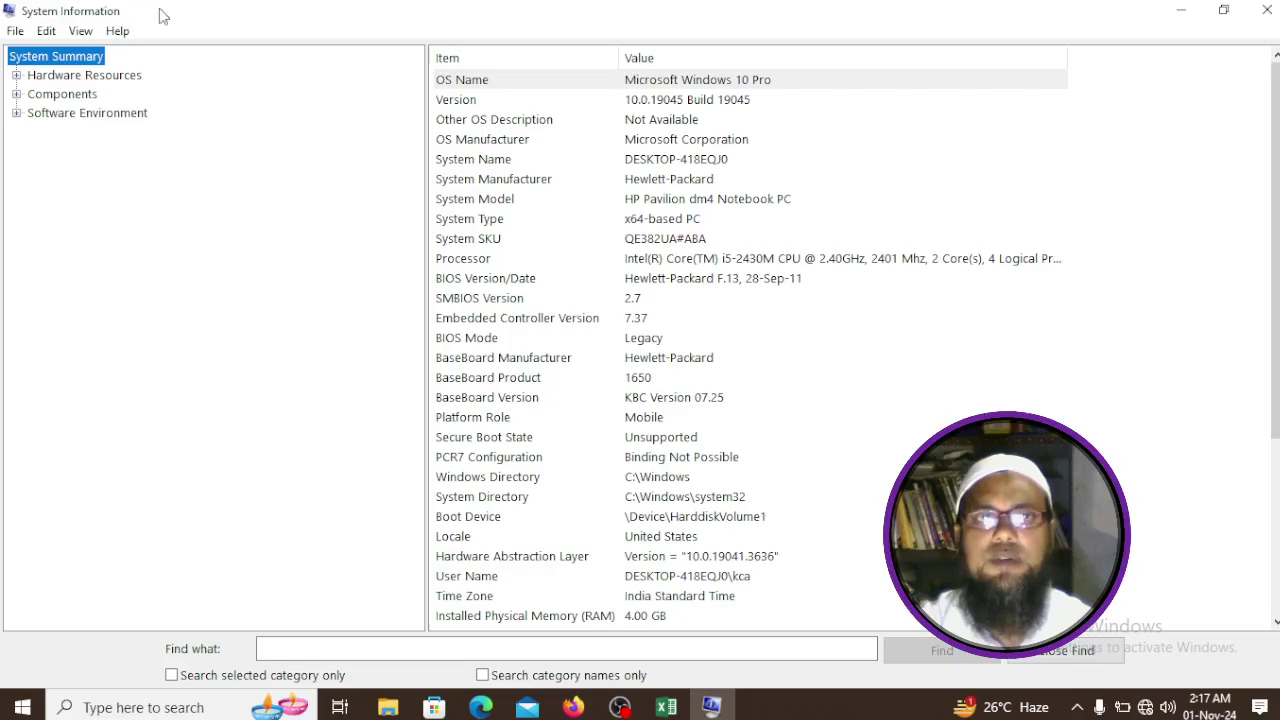
{"action": "left_click", "coordinate": [1266, 10]}
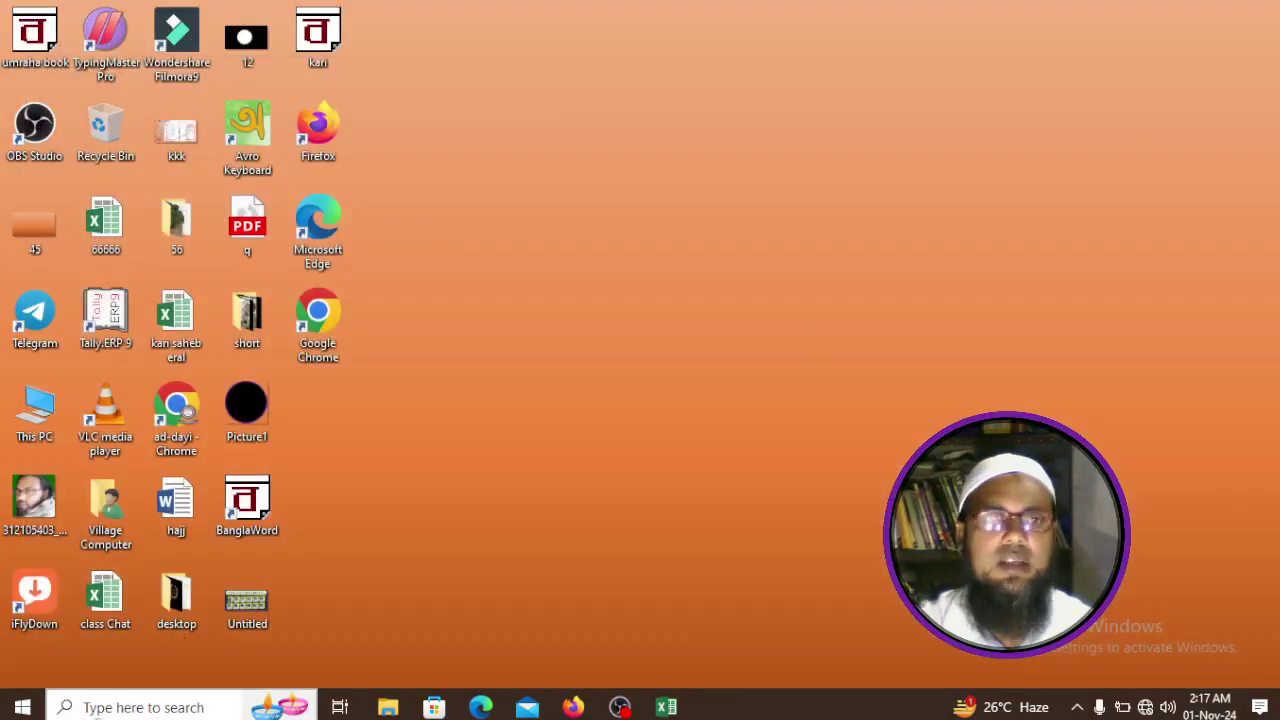
Reopen System Information maximized by searching Windows for "sy", and check the System Model entry in the System Summary
{"action": "left_click", "coordinate": [88, 708]}
{"action": "type", "text": "sy"}
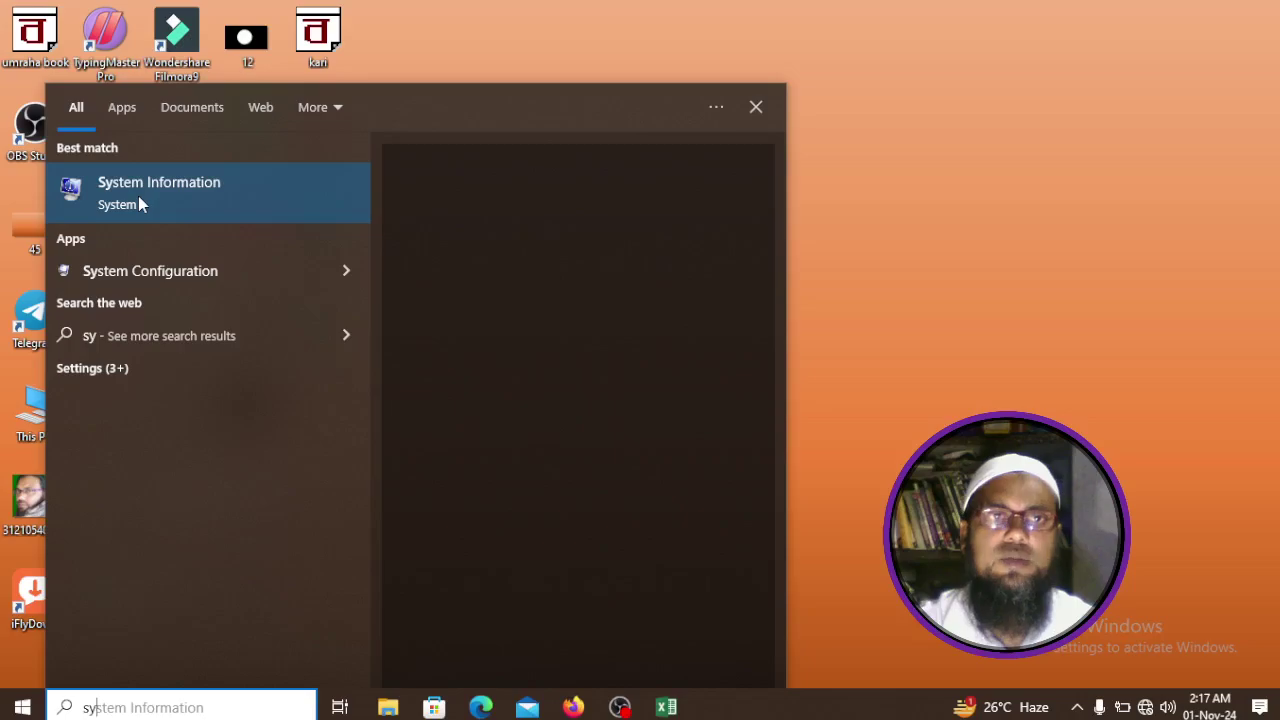
{"action": "left_click", "coordinate": [139, 199]}
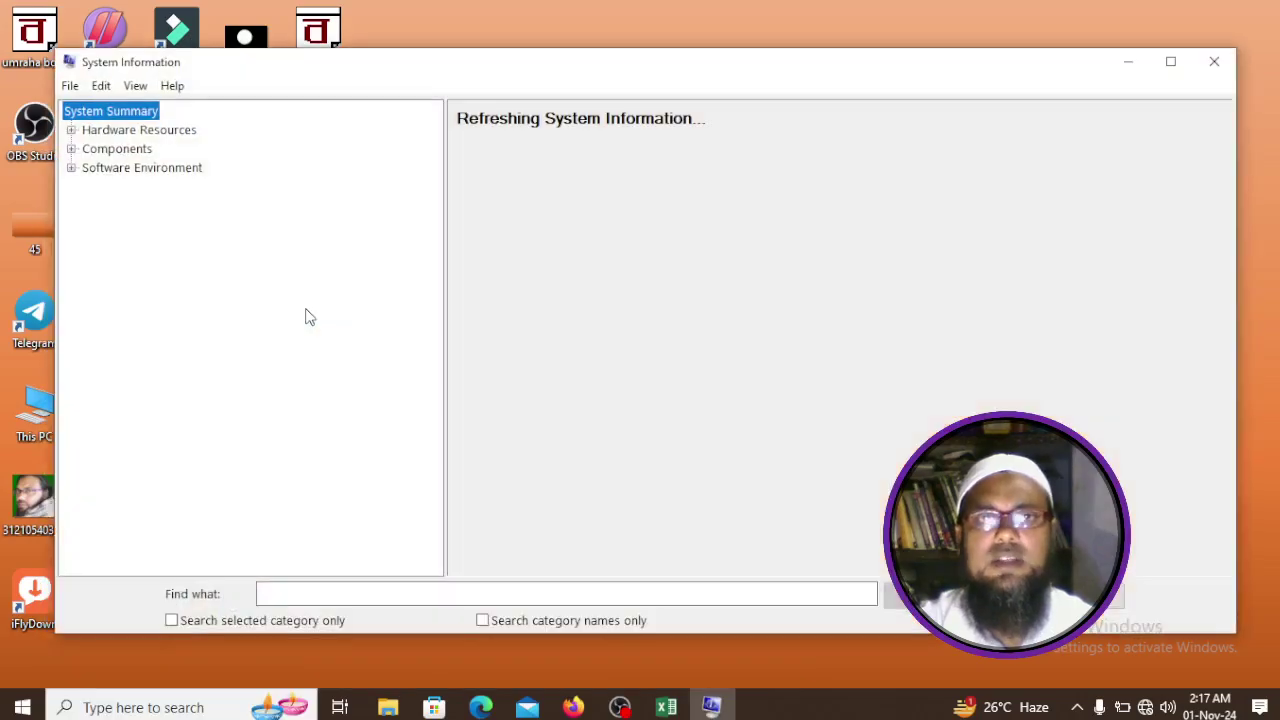
{"action": "left_click", "coordinate": [1171, 64]}
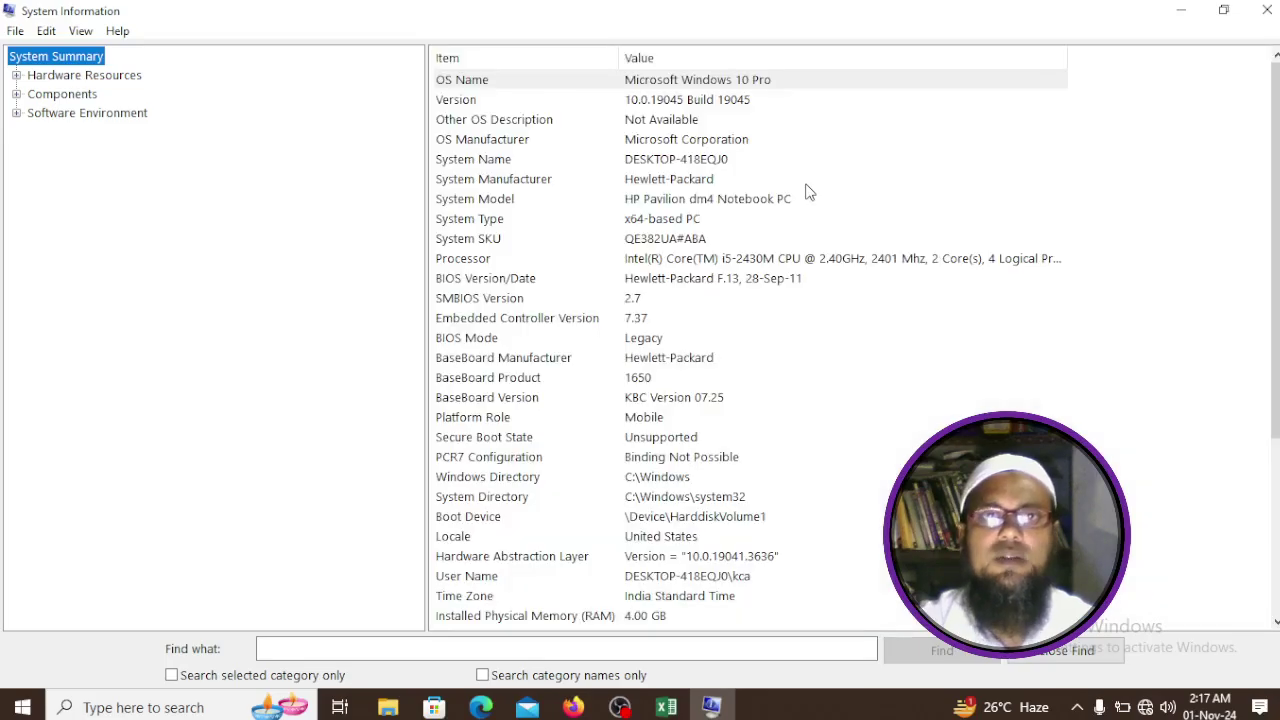
{"action": "left_click", "coordinate": [648, 204]}
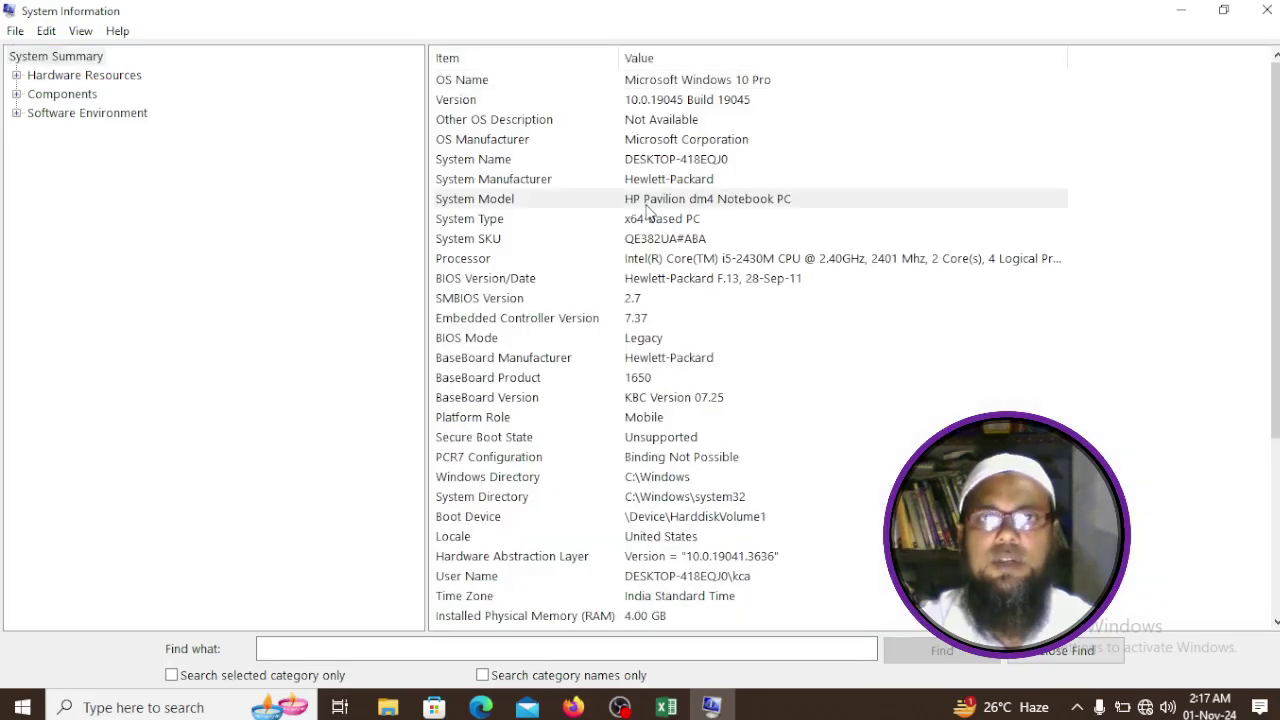
Check the BIOS Version/Date and Installed Physical Memory (RAM) entries in the System Summary
{"action": "left_click", "coordinate": [500, 284]}
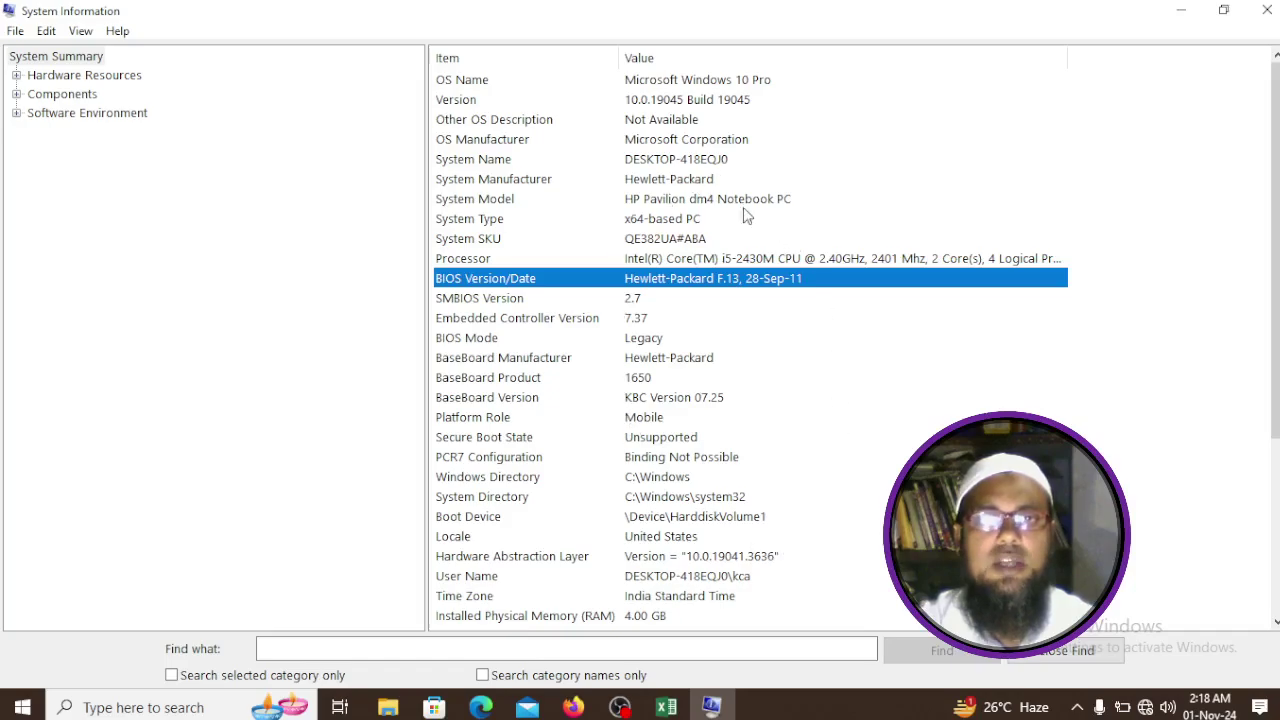
{"action": "scroll", "coordinate": [642, 405], "scroll_direction": "down", "scroll_amount": 3}
{"action": "scroll", "coordinate": [642, 405], "scroll_direction": "down", "scroll_amount": 2}
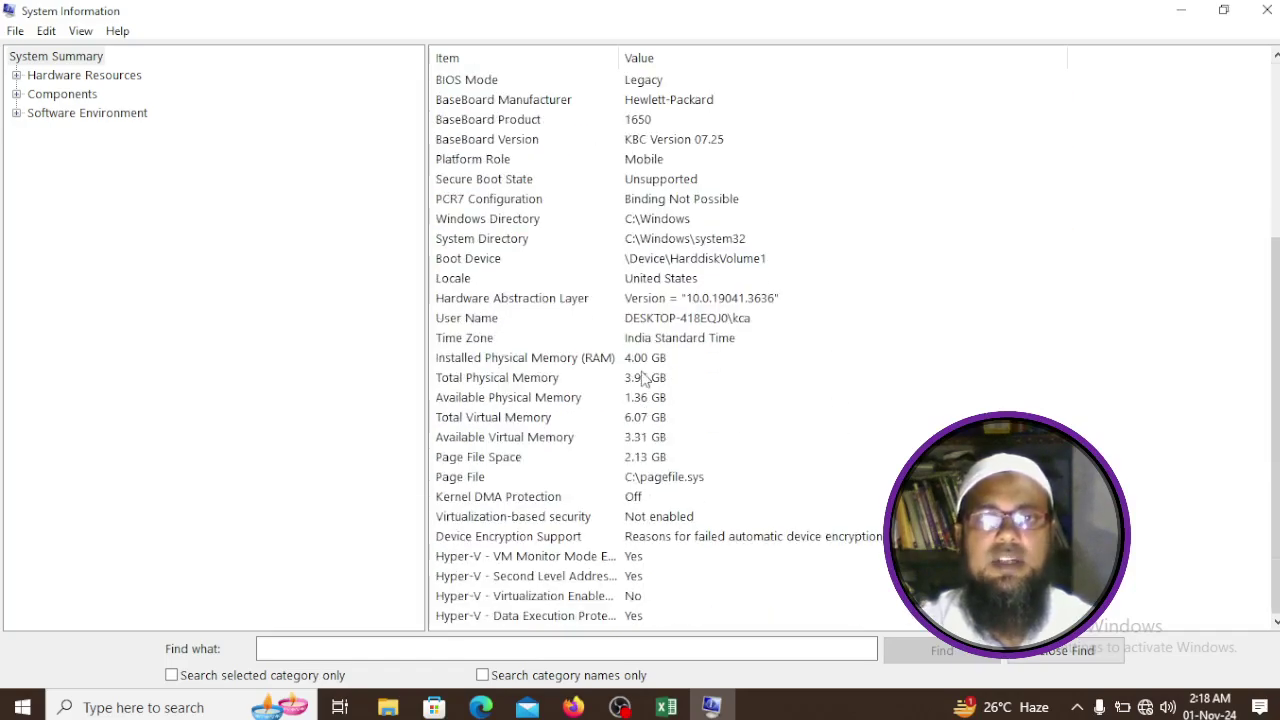
{"action": "left_click", "coordinate": [641, 362]}
{"action": "scroll", "coordinate": [693, 433], "scroll_direction": "up", "scroll_amount": 4}
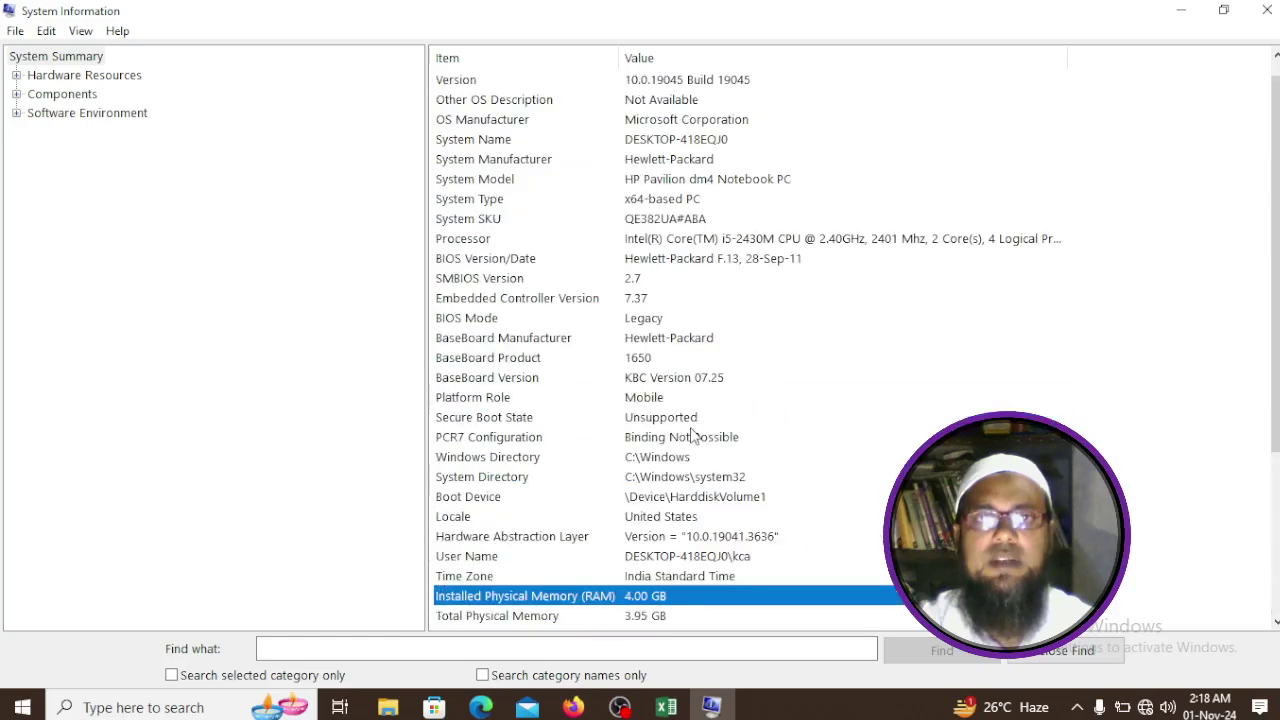
Expand Hardware Resources and Components, opening the Conflicts/Sharing information
{"action": "left_click", "coordinate": [16, 76]}
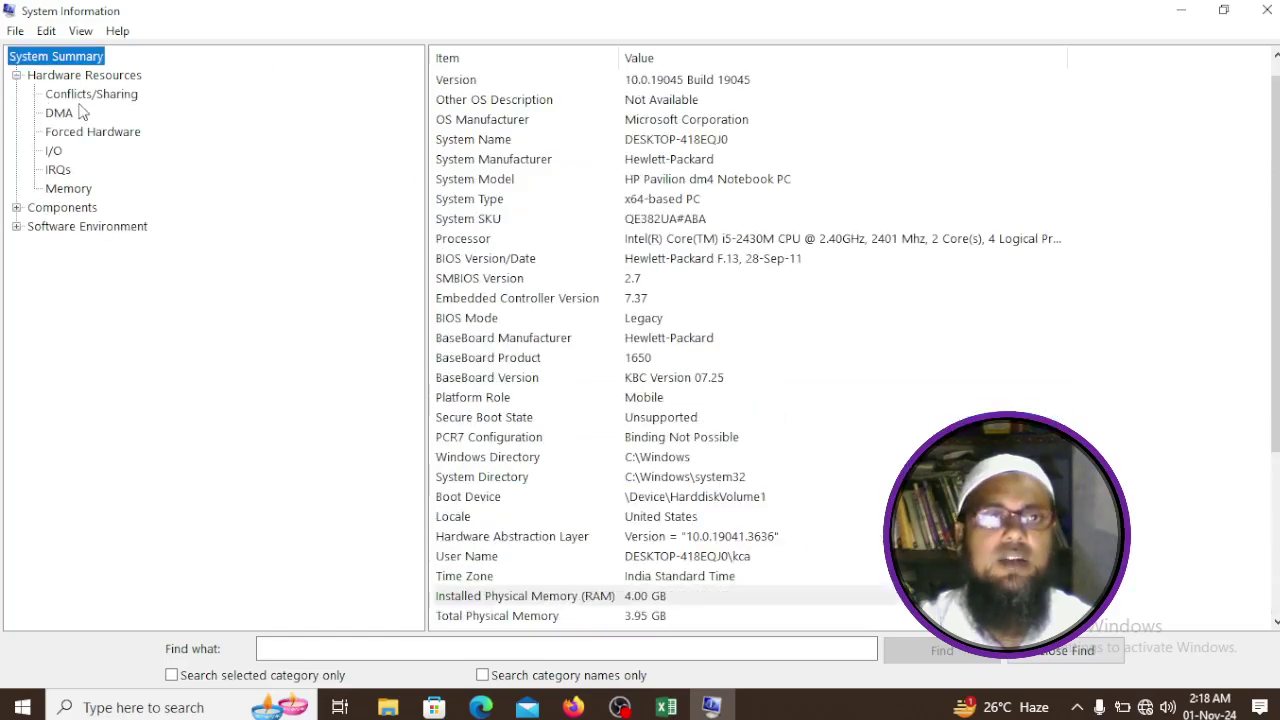
{"action": "left_click", "coordinate": [72, 99]}
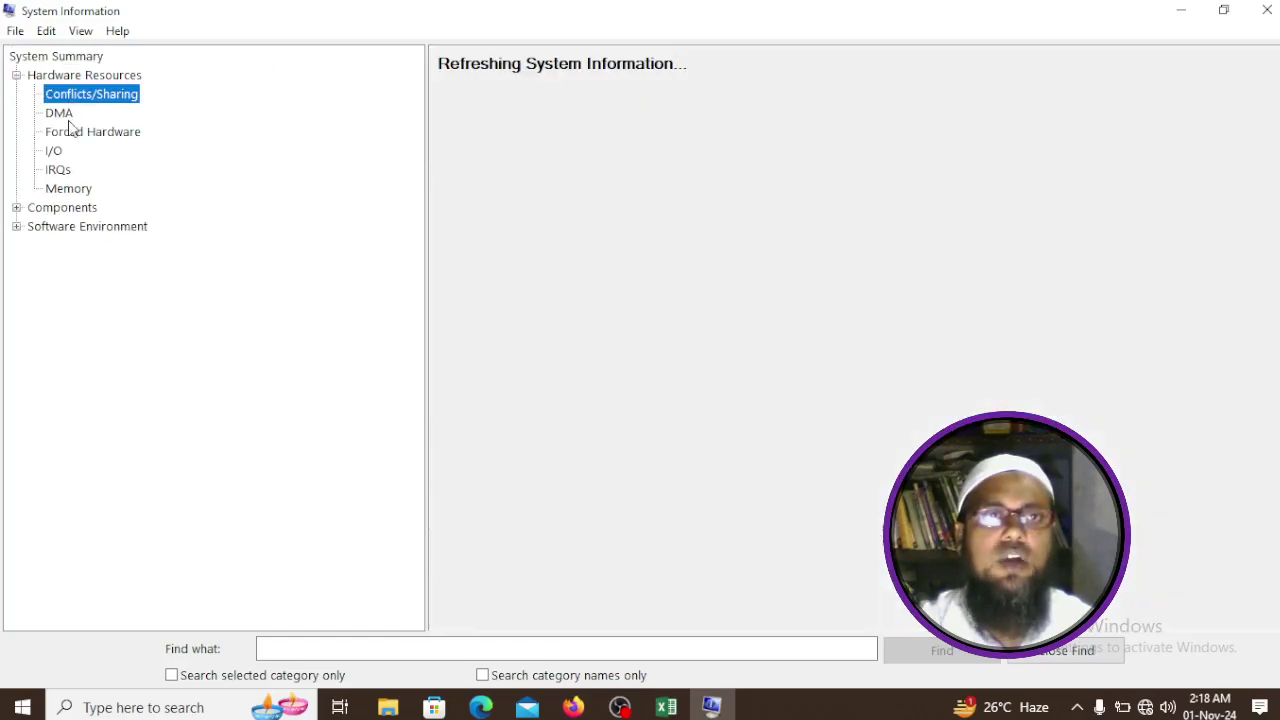
{"action": "left_click", "coordinate": [16, 207]}
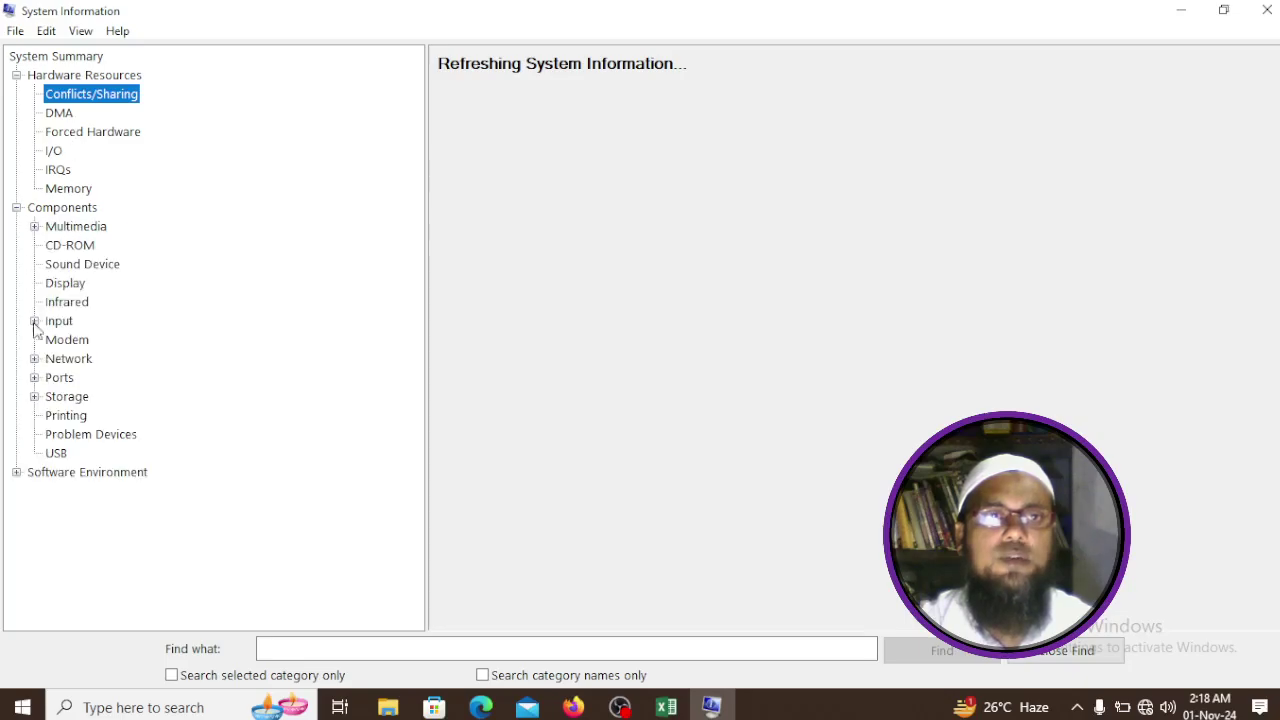
Open Network Connections under Software Environment and Printing under Components, and close System Information
{"action": "left_click", "coordinate": [16, 472]}
{"action": "left_click", "coordinate": [137, 470]}
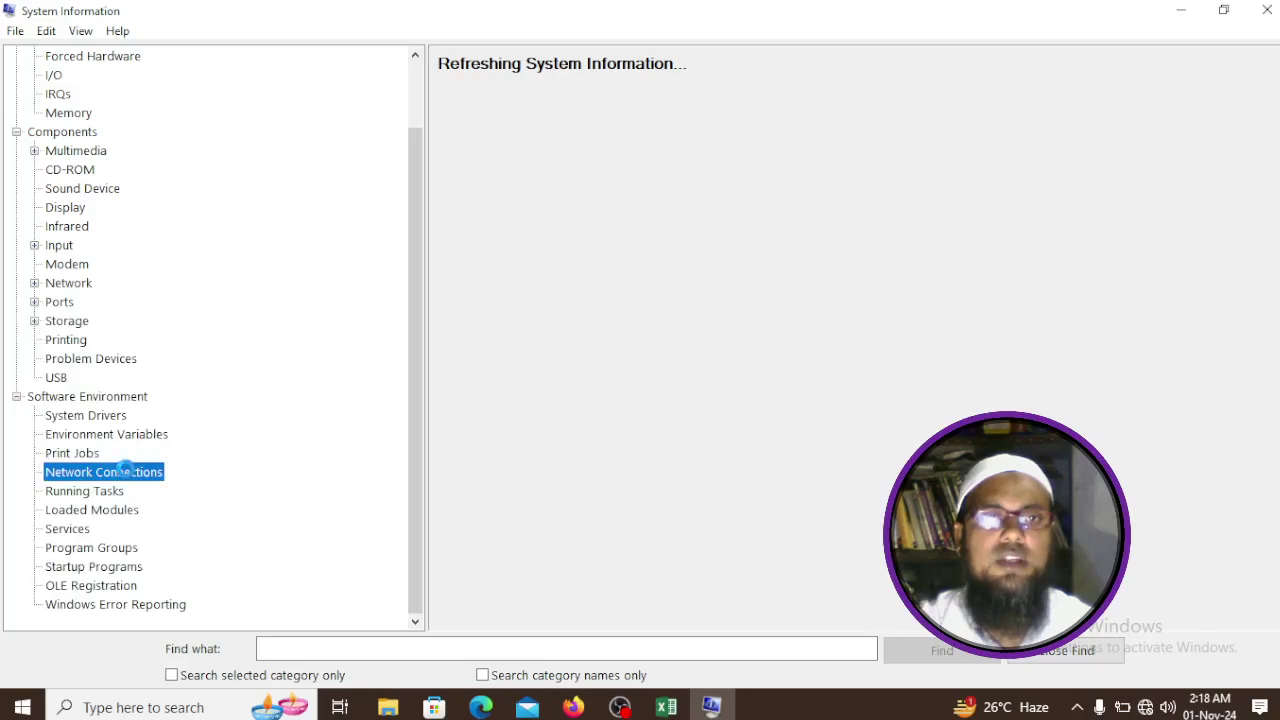
{"action": "left_click", "coordinate": [80, 342]}
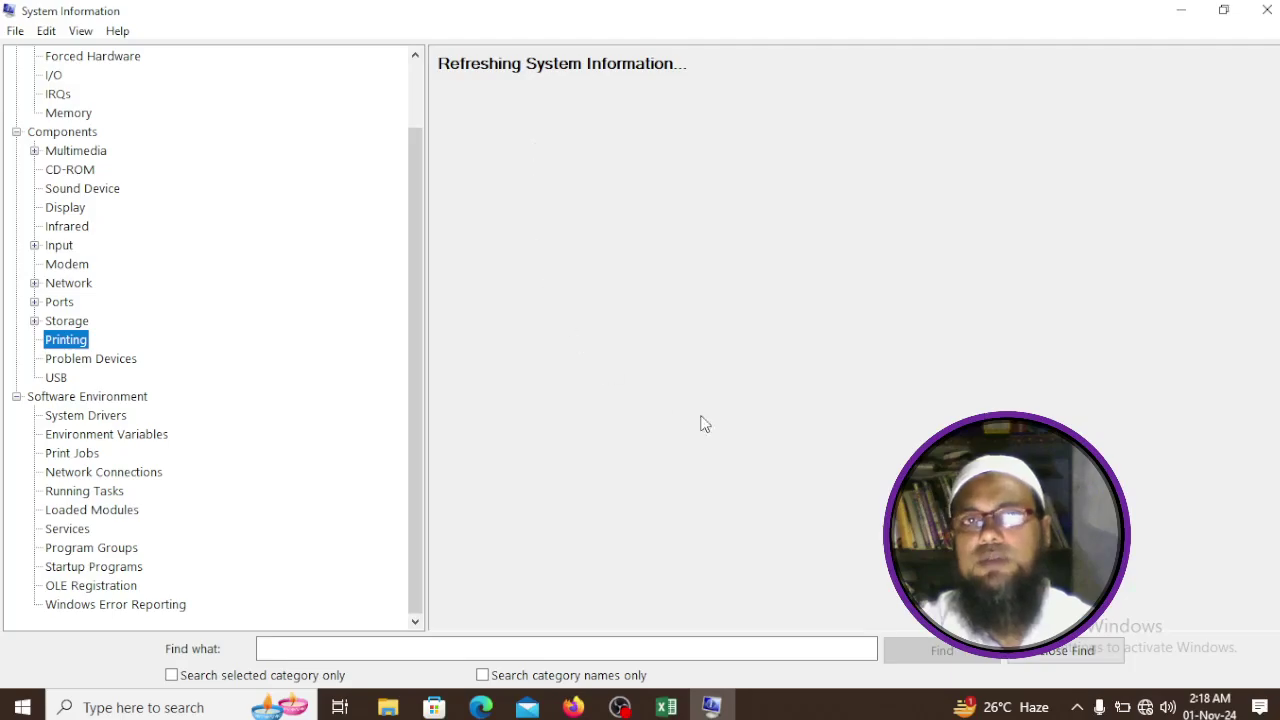
{"action": "left_click", "coordinate": [1266, 10]}
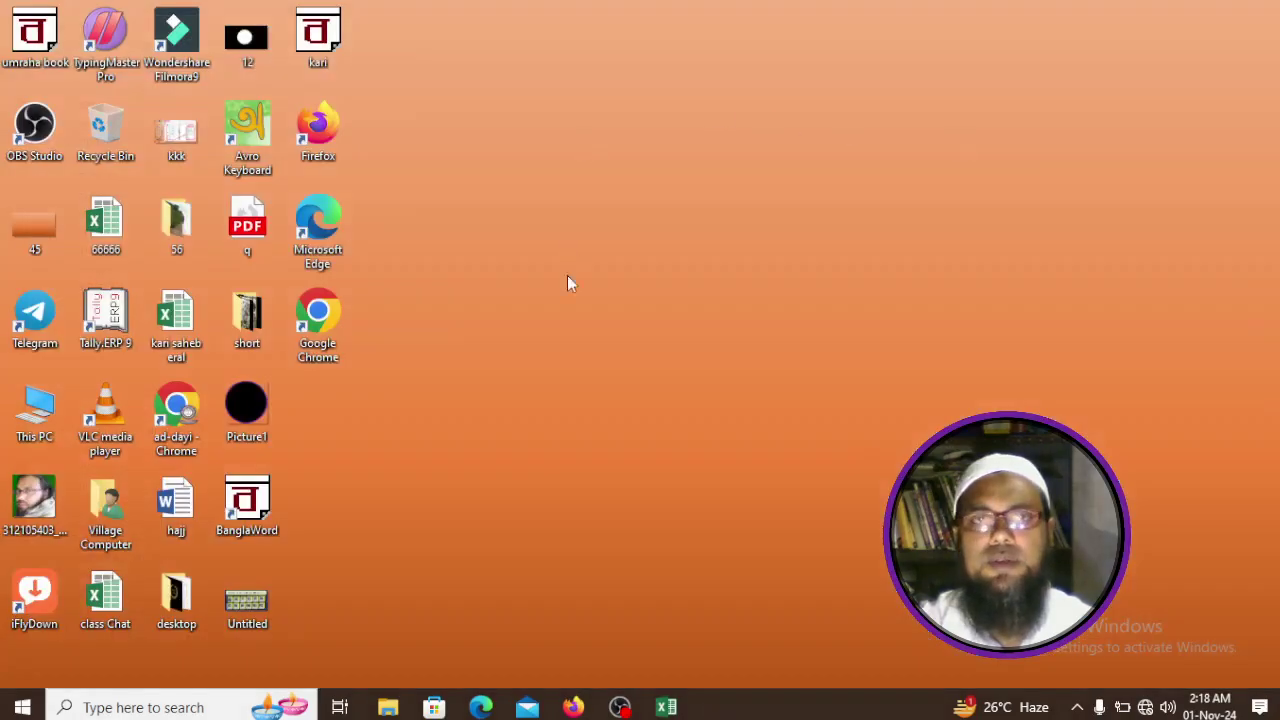